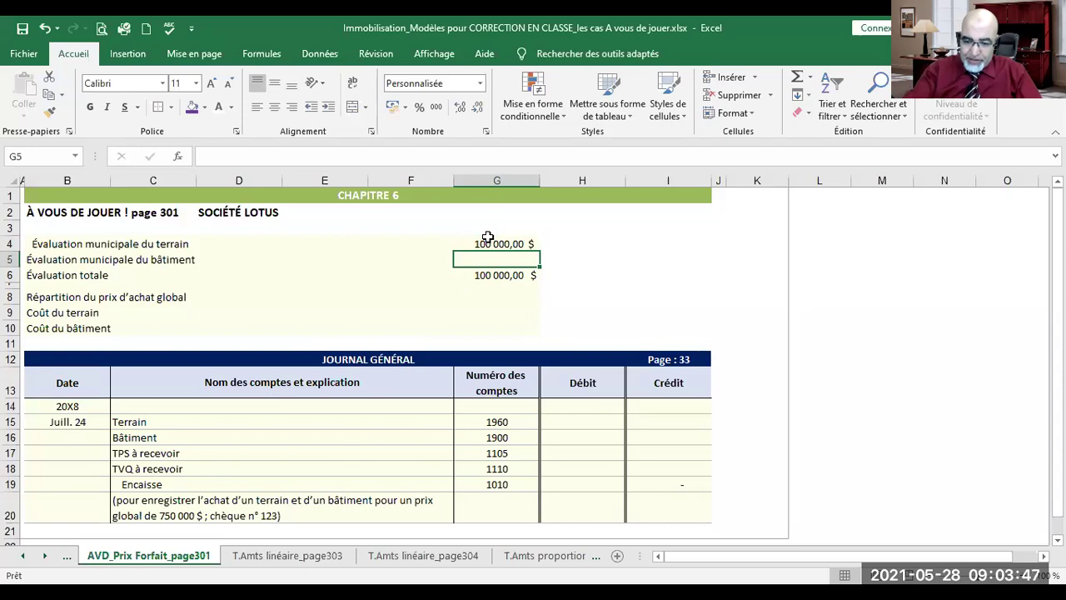
Enter 500000 in G5 as the building's municipal valuation.
{"action": "type", "text": "0000"}
{"action": "key", "text": "Return"}
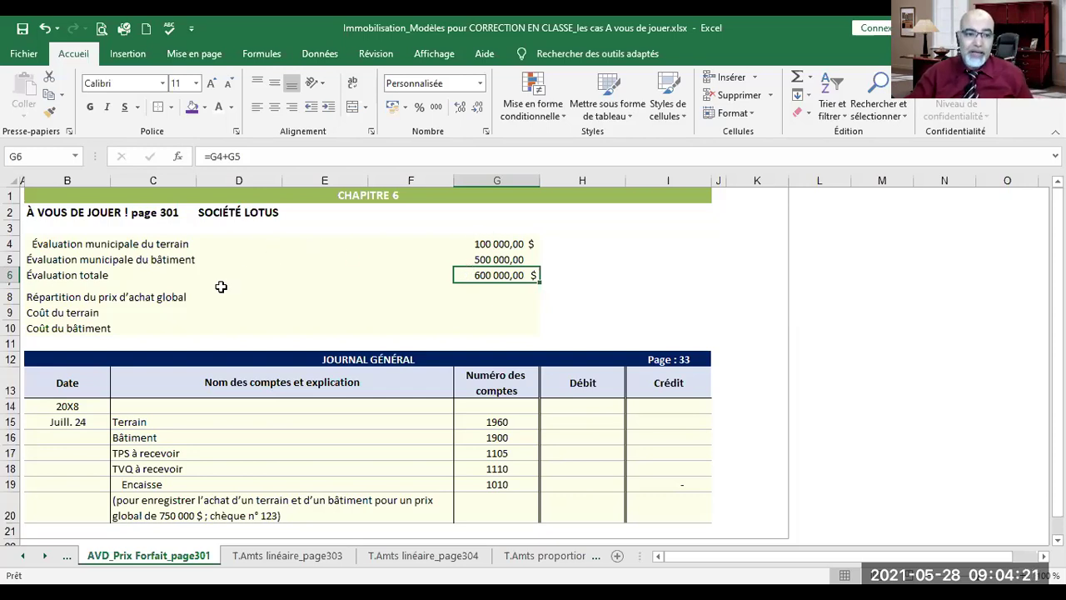
{"action": "left_click", "coordinate": [151, 314]}
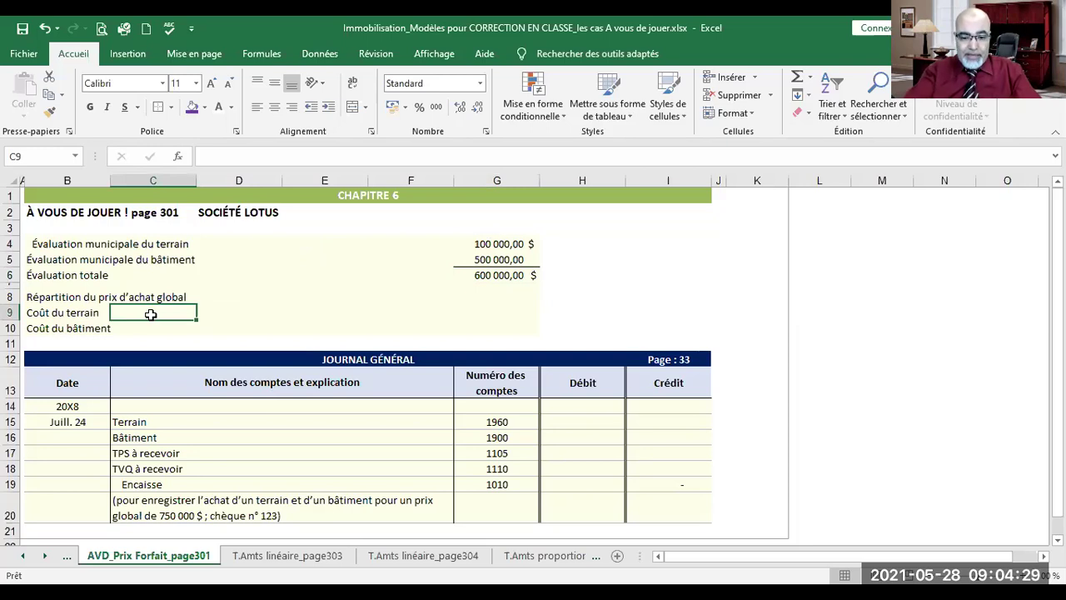
{"action": "type", "text": "=V"}
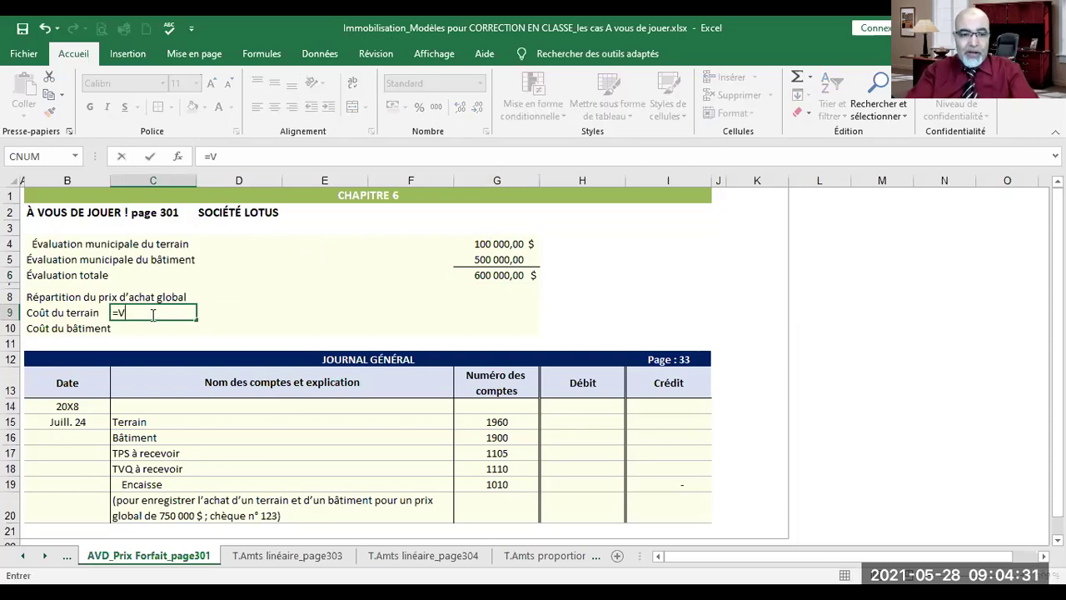
{"action": "type", "text": "M"}
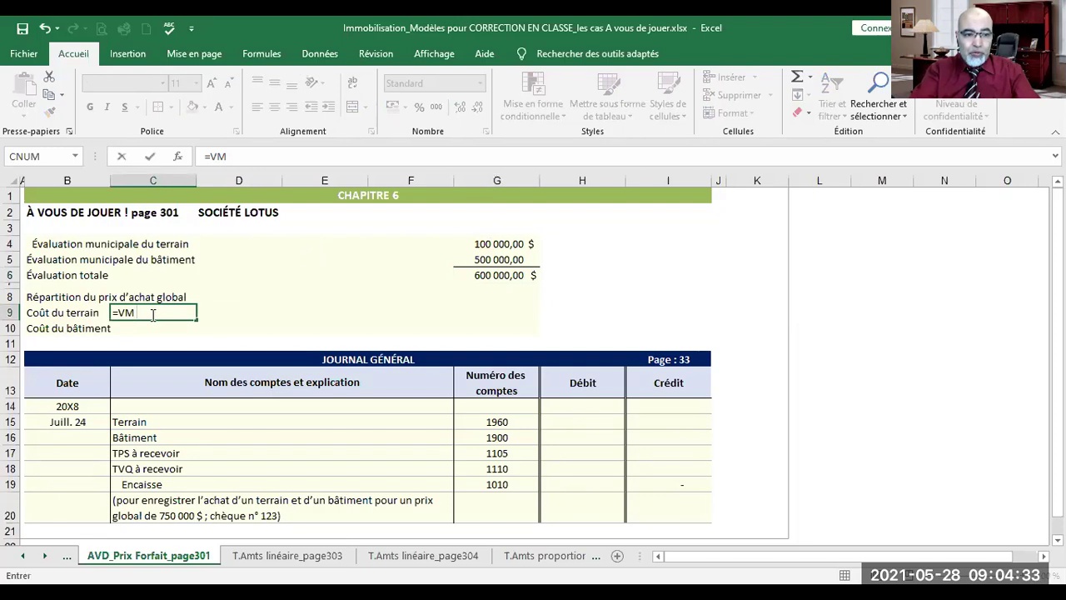
{"action": "type", "text": " du terrain"}
{"action": "key", "text": "BackSpace"}
{"action": "key", "text": "BackSpace"}
{"action": "key", "text": "BackSpace"}
{"action": "key", "text": "BackSpace"}
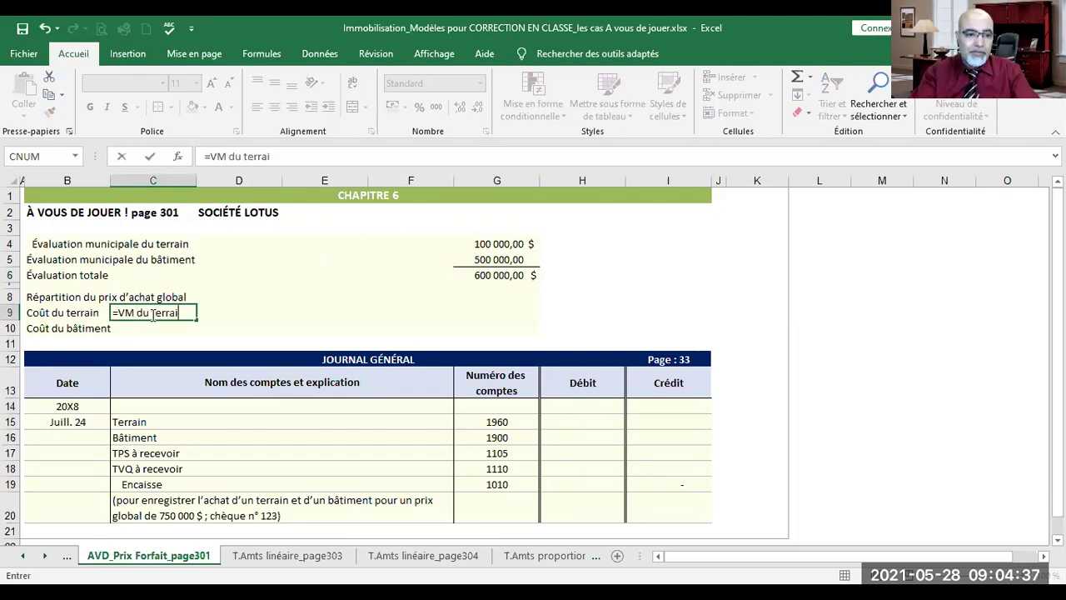
{"action": "key", "text": "Escape"}
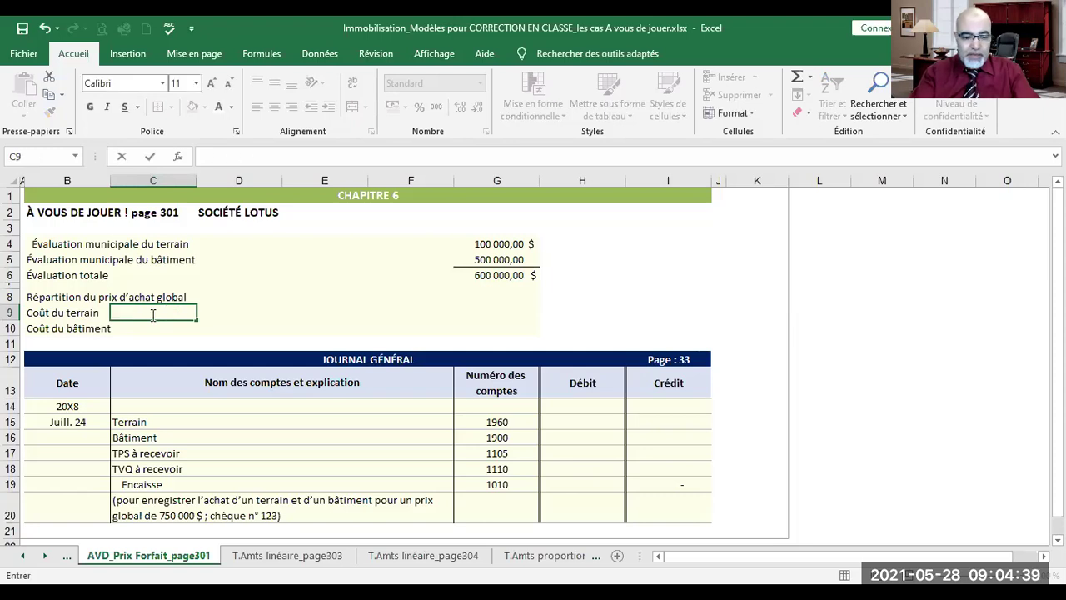
Write "prix forfaitaire d'achat x (VM/VM totale de toutes les immobilisations achetées" in C9 beside Coût du terrain.
{"action": "type", "text": "prix forfaitai"}
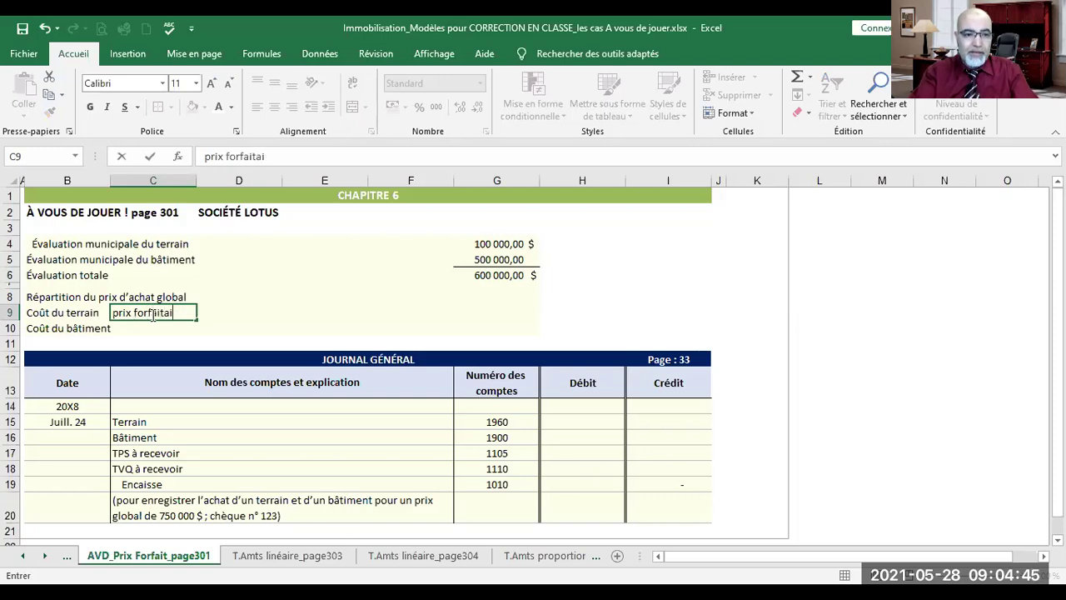
{"action": "type", "text": "re d'achat "}
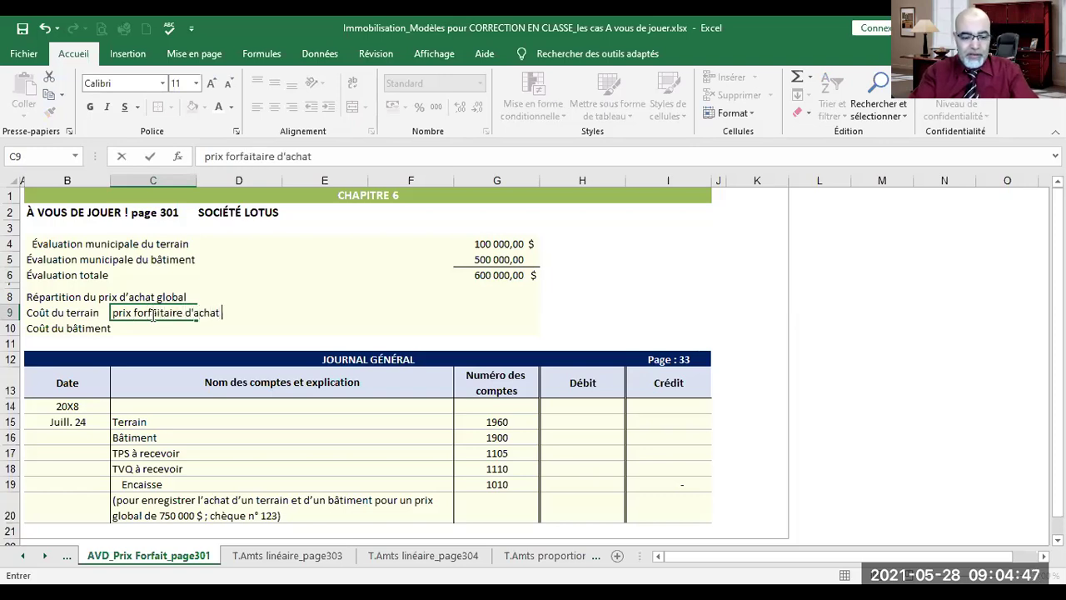
{"action": "type", "text": "x (VM/"}
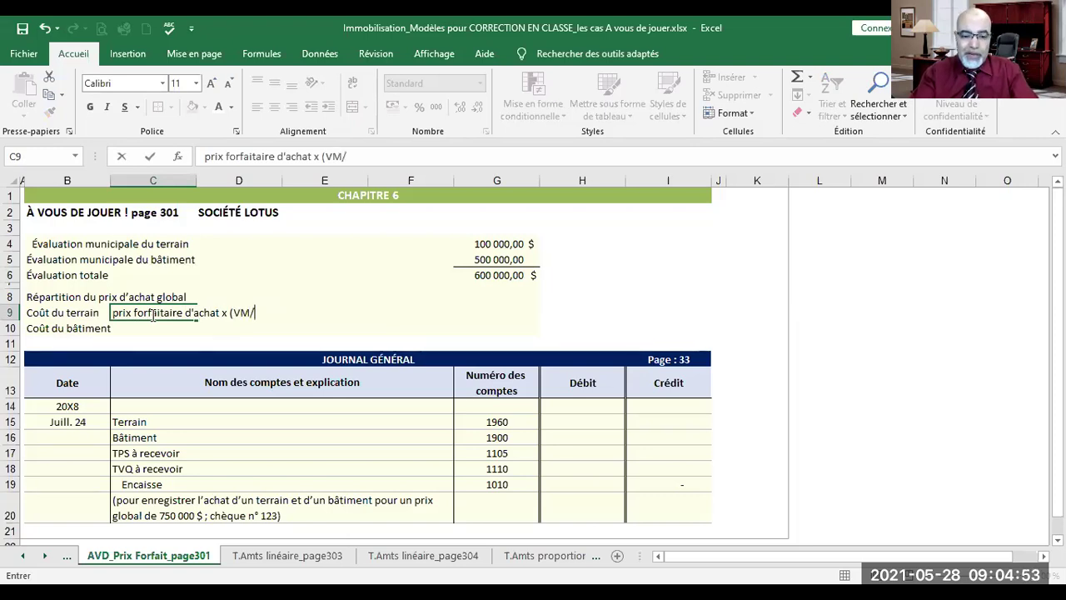
{"action": "type", "text": "VM t"}
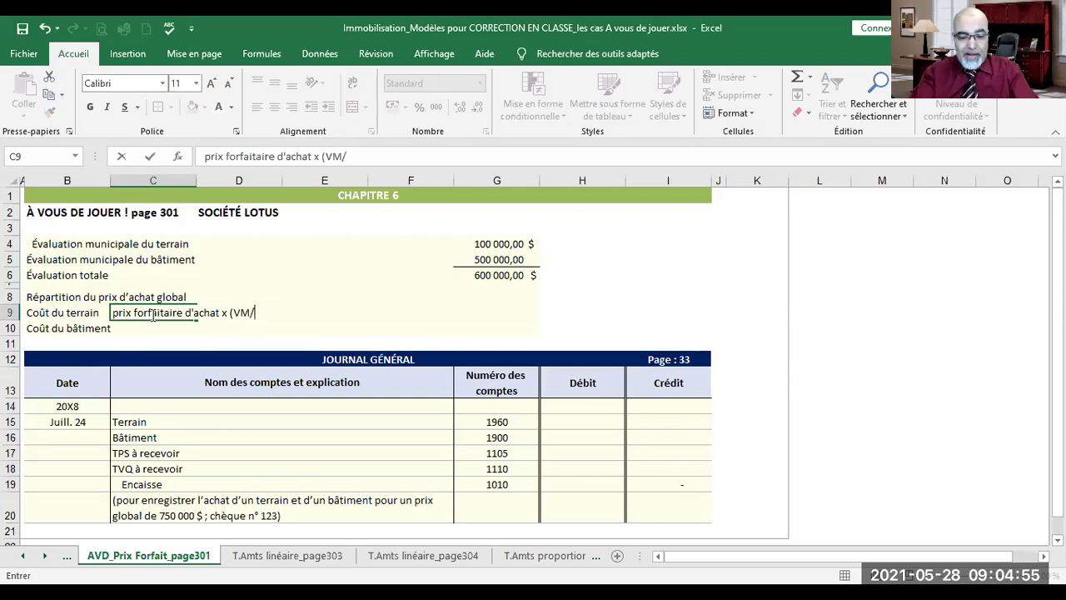
{"action": "type", "text": "ot"}
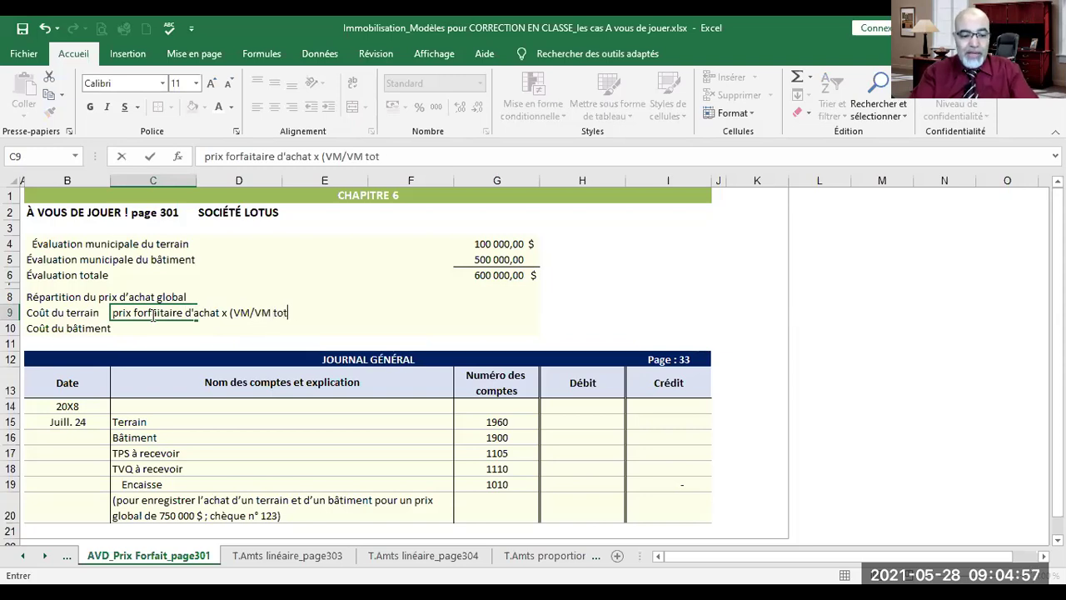
{"action": "type", "text": "ale de tou"}
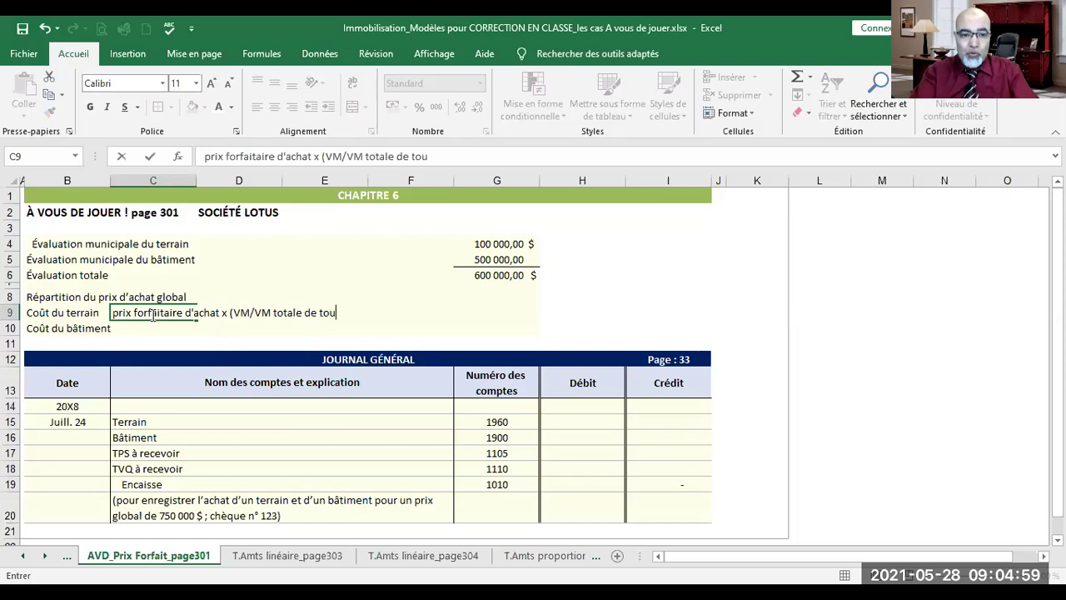
{"action": "type", "text": "s les act"}
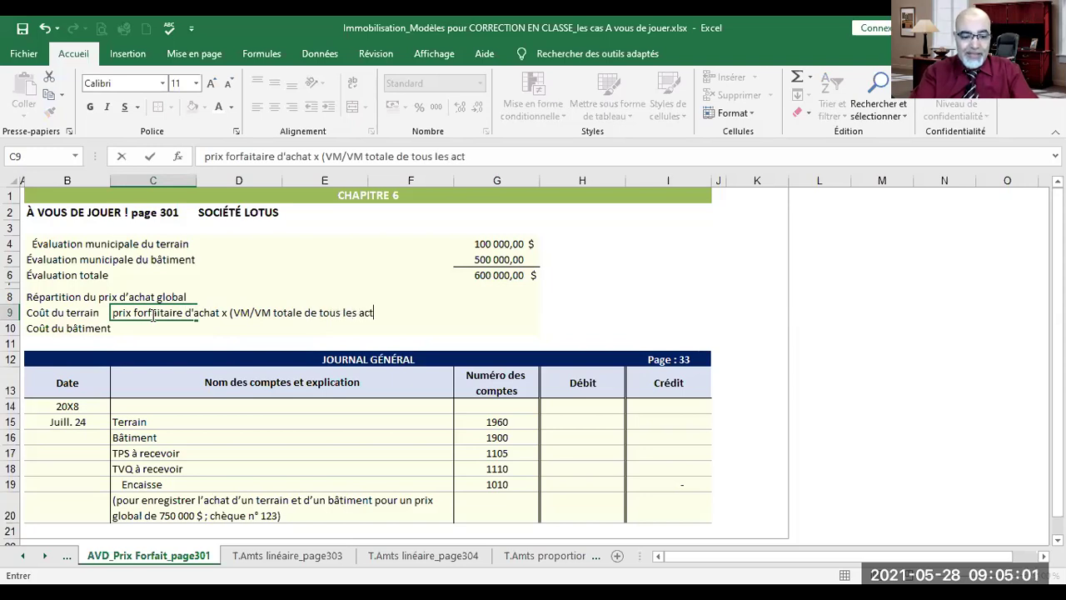
{"action": "type", "text": "i"}
{"action": "key", "text": "BackSpace"}
{"action": "key", "text": "BackSpace"}
{"action": "key", "text": "BackSpace"}
{"action": "key", "text": "BackSpace"}
{"action": "key", "text": "BackSpace"}
{"action": "key", "text": "BackSpace"}
{"action": "key", "text": "BackSpace"}
{"action": "key", "text": "BackSpace"}
{"action": "key", "text": "BackSpace"}
{"action": "key", "text": "BackSpace"}
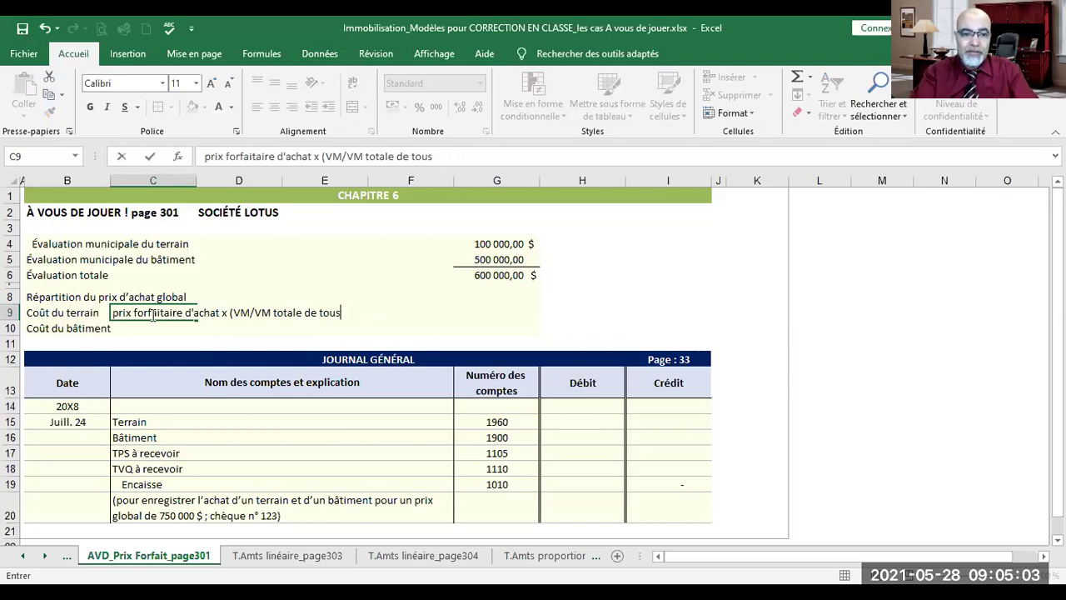
{"action": "type", "text": "tes les imm"}
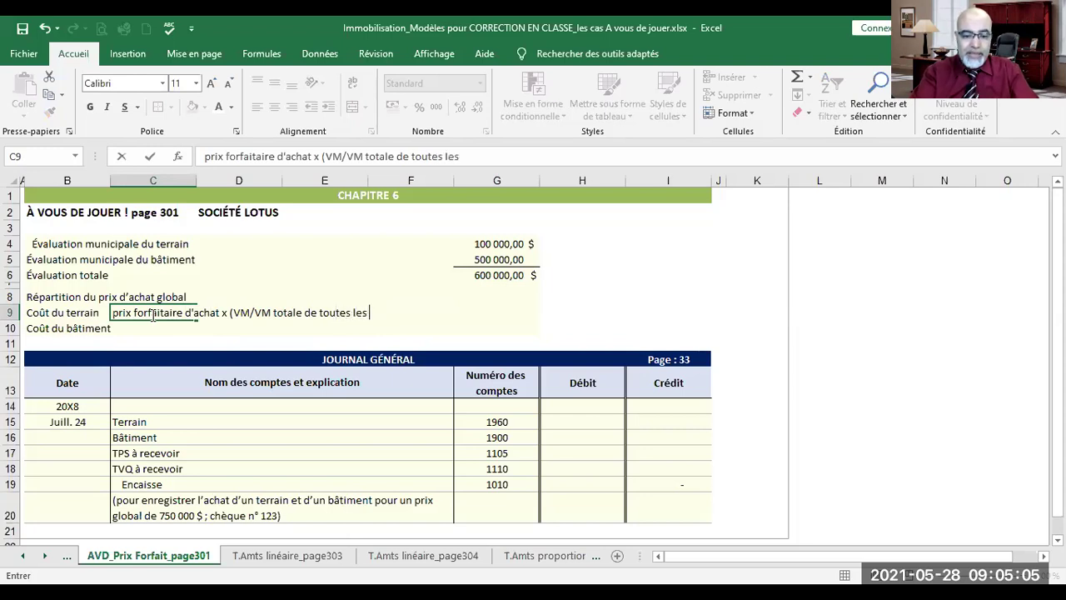
{"action": "type", "text": "obilis"}
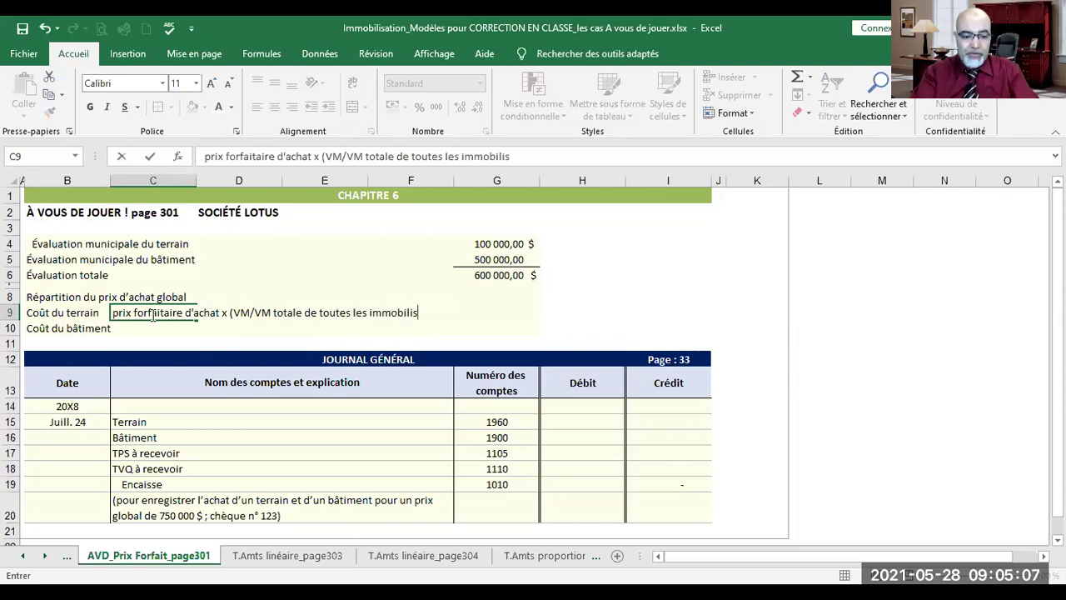
{"action": "type", "text": "ations achetées"}
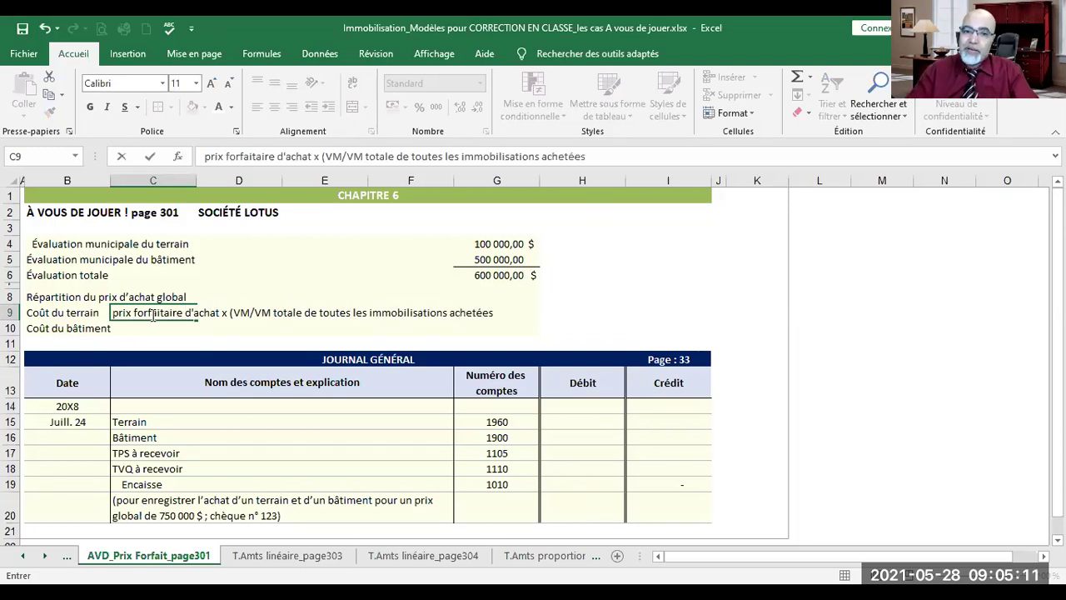
{"action": "left_click", "coordinate": [567, 313]}
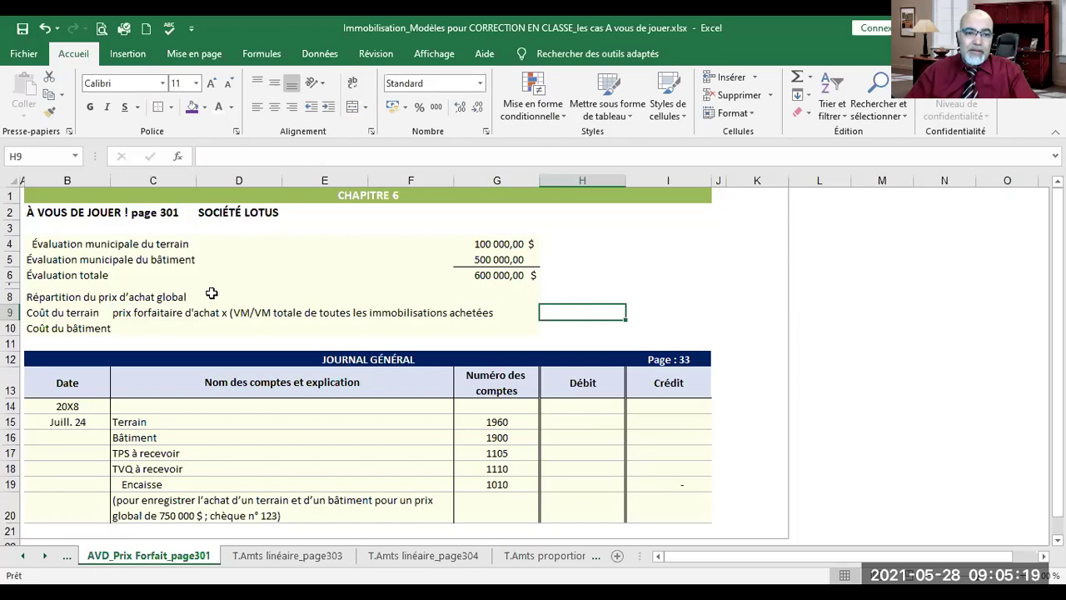
Add the label "Prix d'achat forfaitaire" in D8, beside Répartition du prix d'achat global.
{"action": "left_click", "coordinate": [239, 292]}
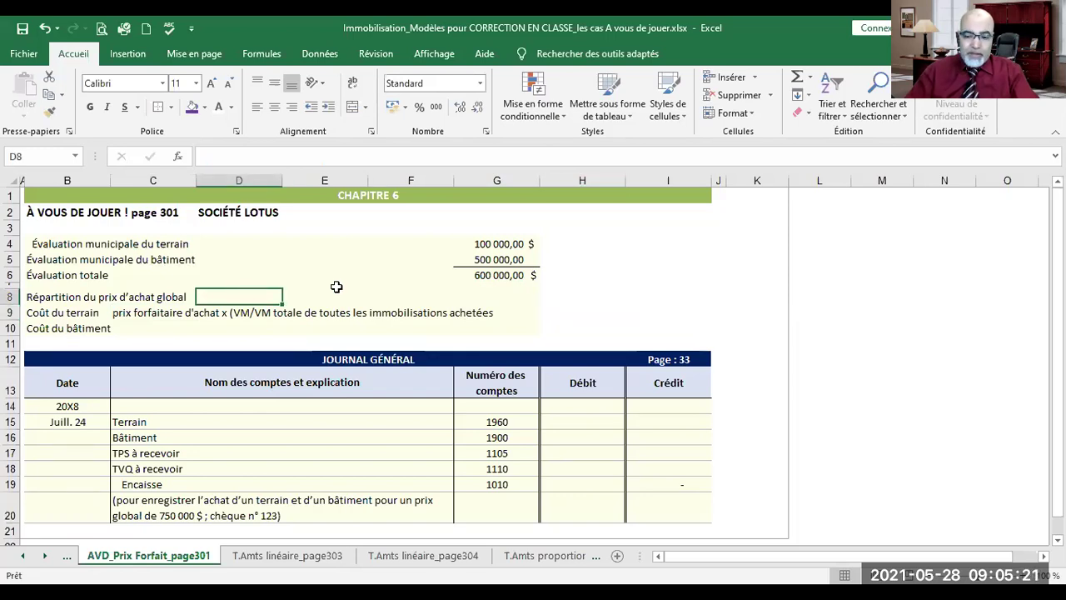
{"action": "type", "text": "Pr"}
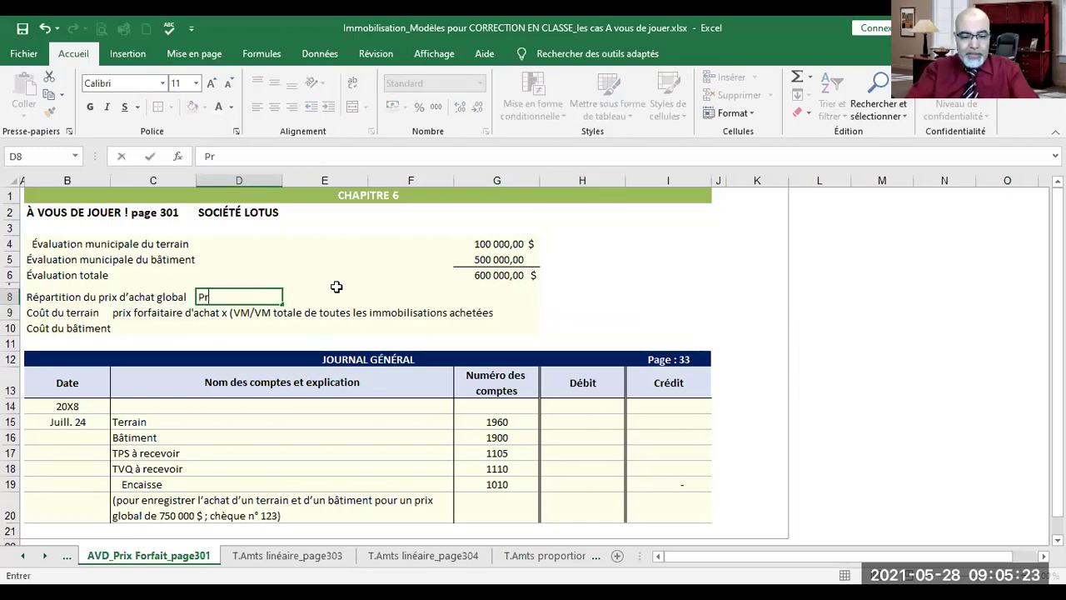
{"action": "type", "text": "ix d'achat"}
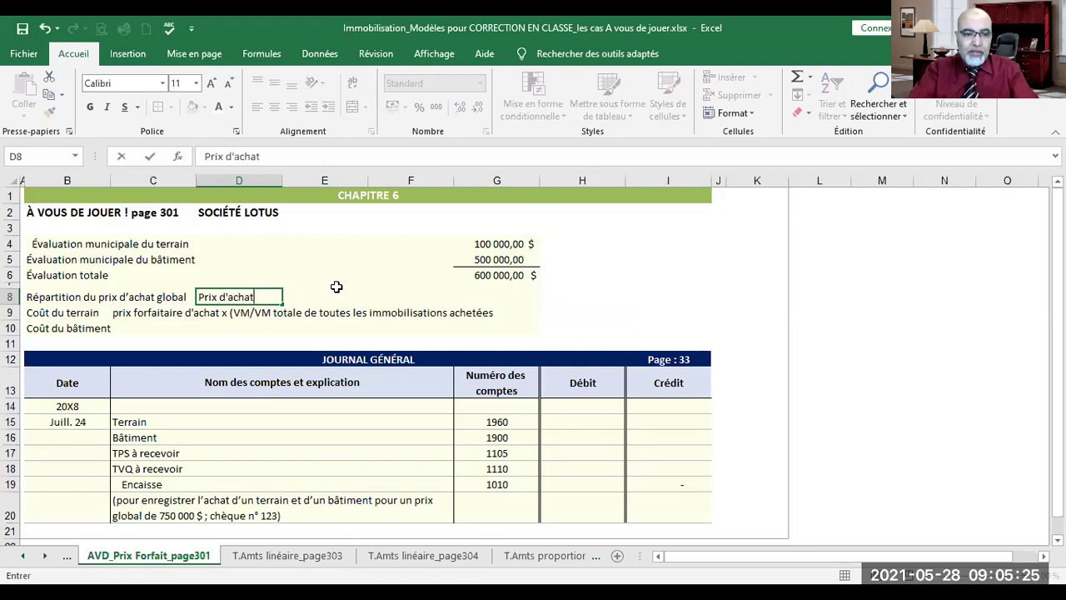
{"action": "type", "text": " f"}
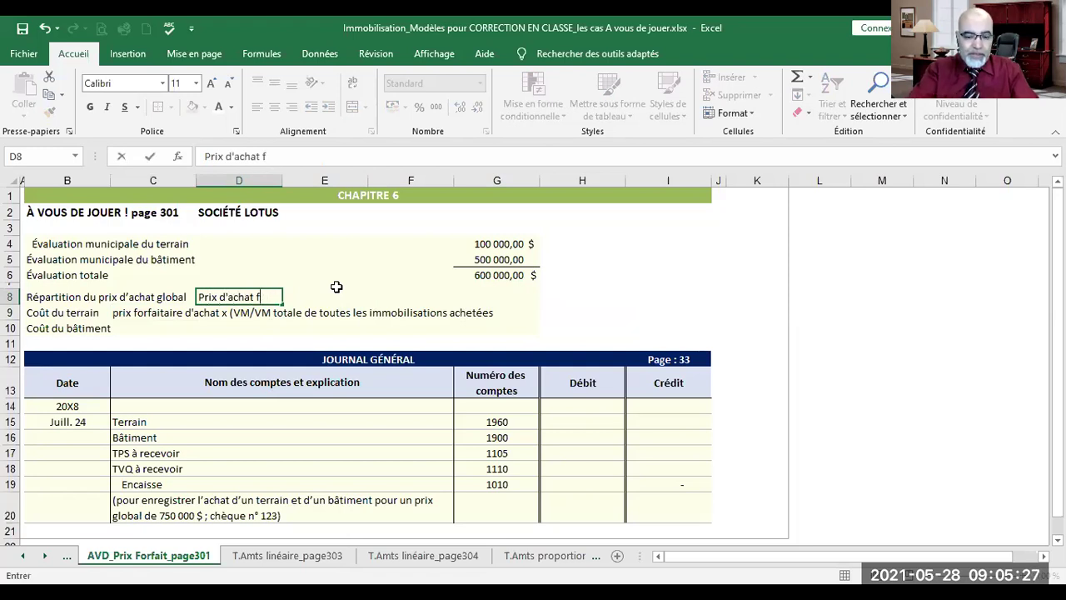
{"action": "type", "text": "orfaitaire"}
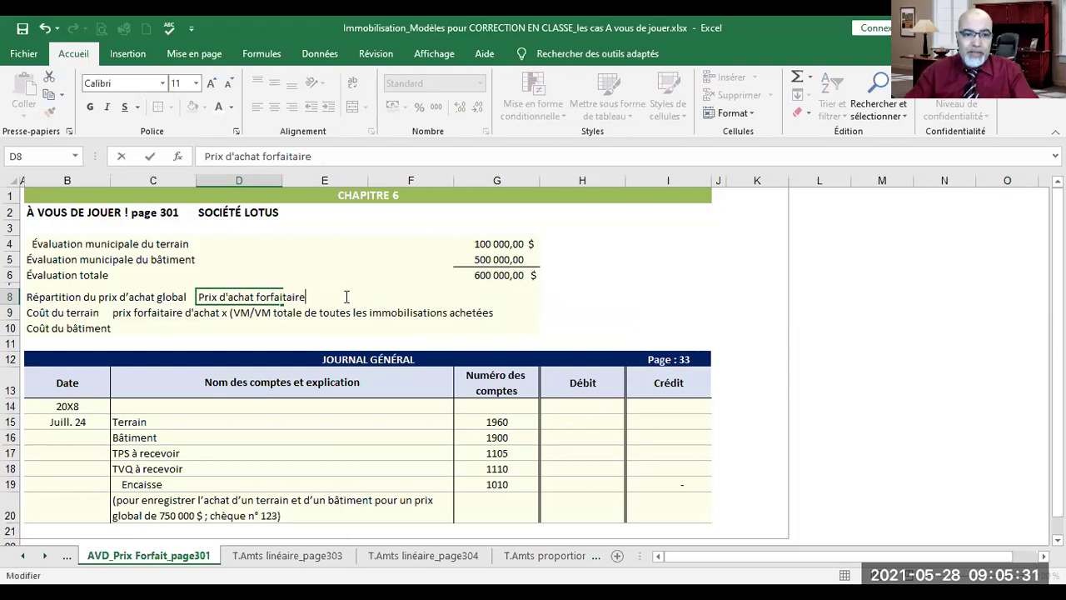
{"action": "left_click", "coordinate": [356, 310]}
Enter 750000 in F8 as the lump-sum purchase price.
{"action": "left_click", "coordinate": [359, 293]}
{"action": "left_click", "coordinate": [388, 296]}
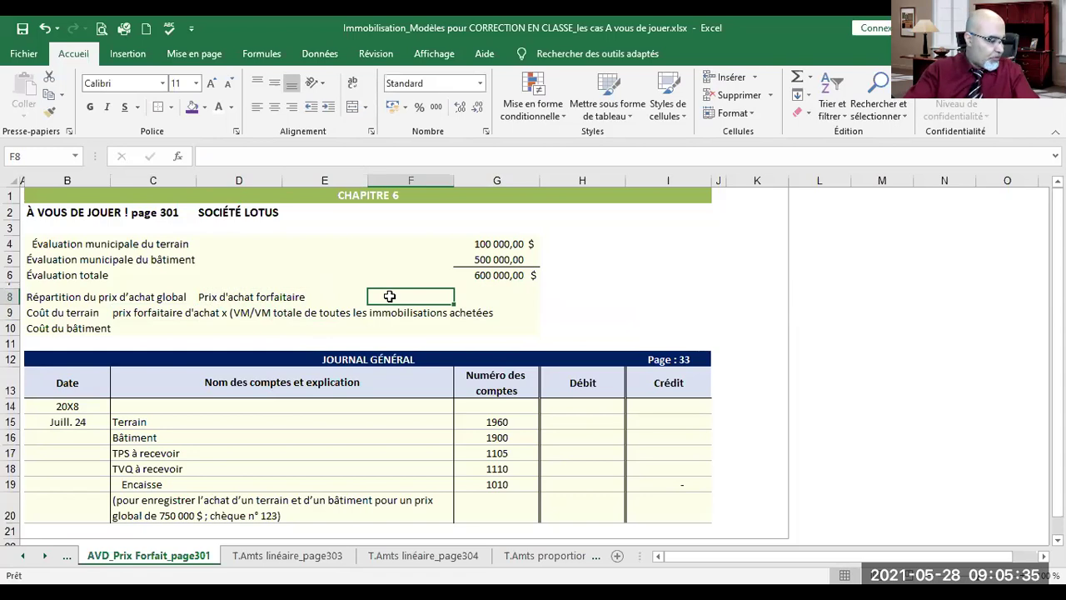
{"action": "type", "text": "75000"}
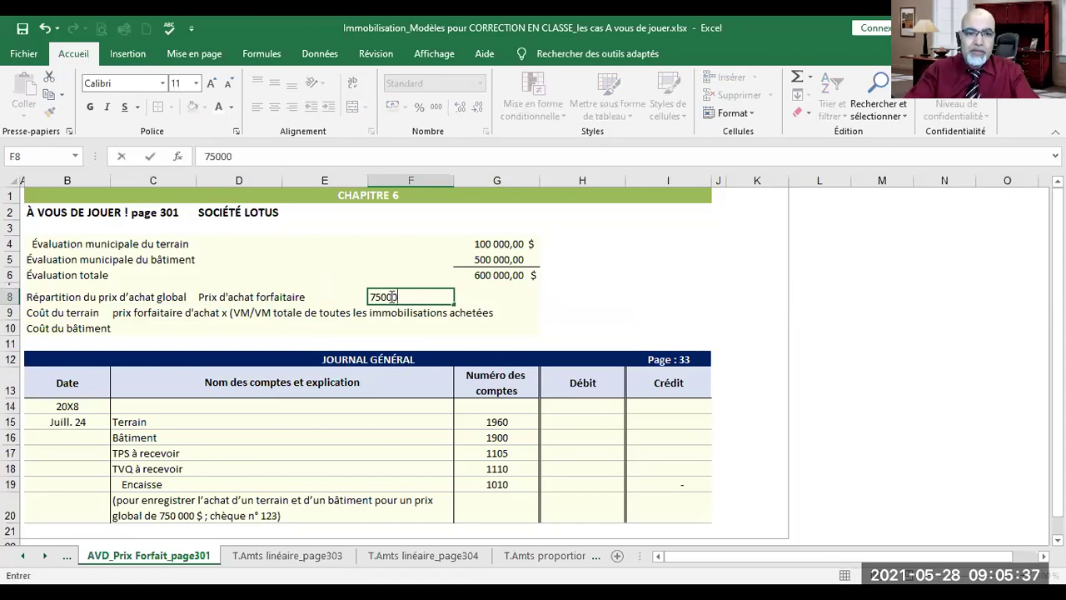
{"action": "type", "text": "0"}
{"action": "key", "text": "Return"}
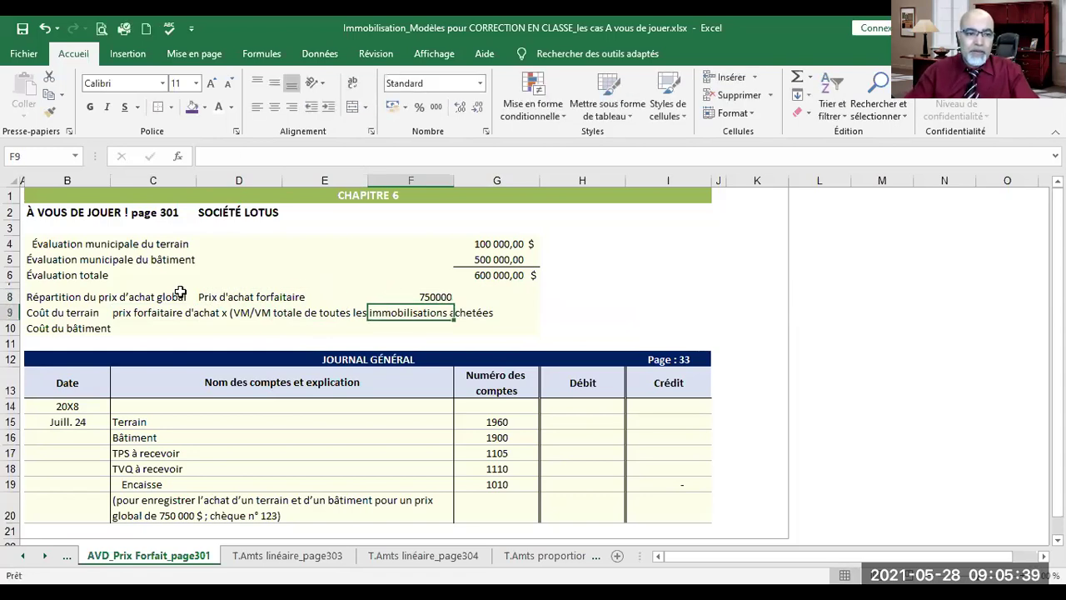
Format the lump-sum price cells D8:F8 with a purple fill and white, bold, 12-point text.
{"action": "left_click_drag", "start_coordinate": [192, 293], "coordinate": [367, 297]}
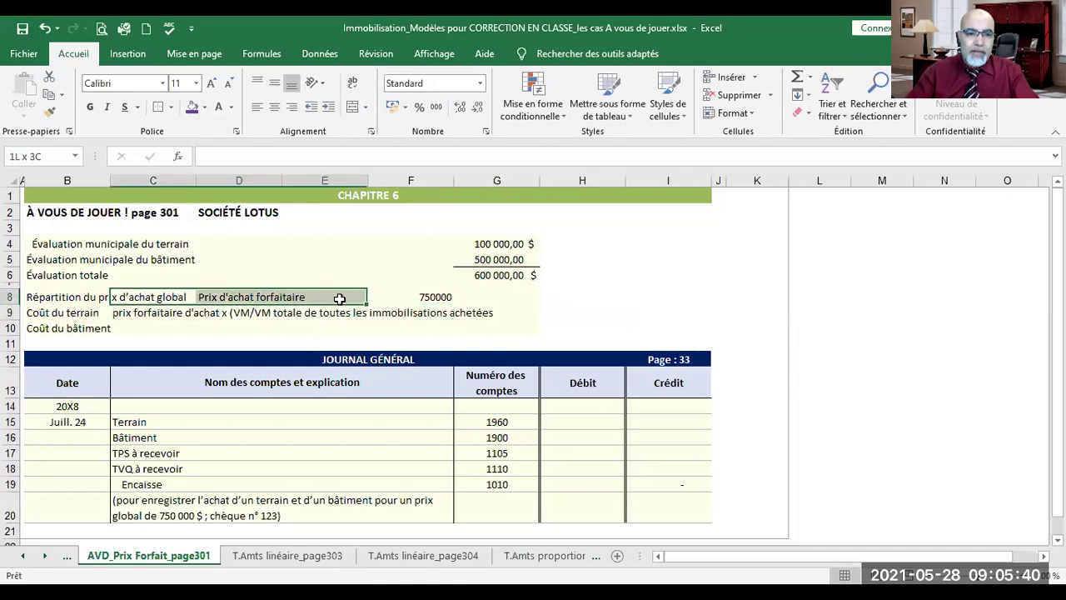
{"action": "left_click", "coordinate": [441, 297]}
{"action": "left_click_drag", "start_coordinate": [442, 296], "coordinate": [221, 296]}
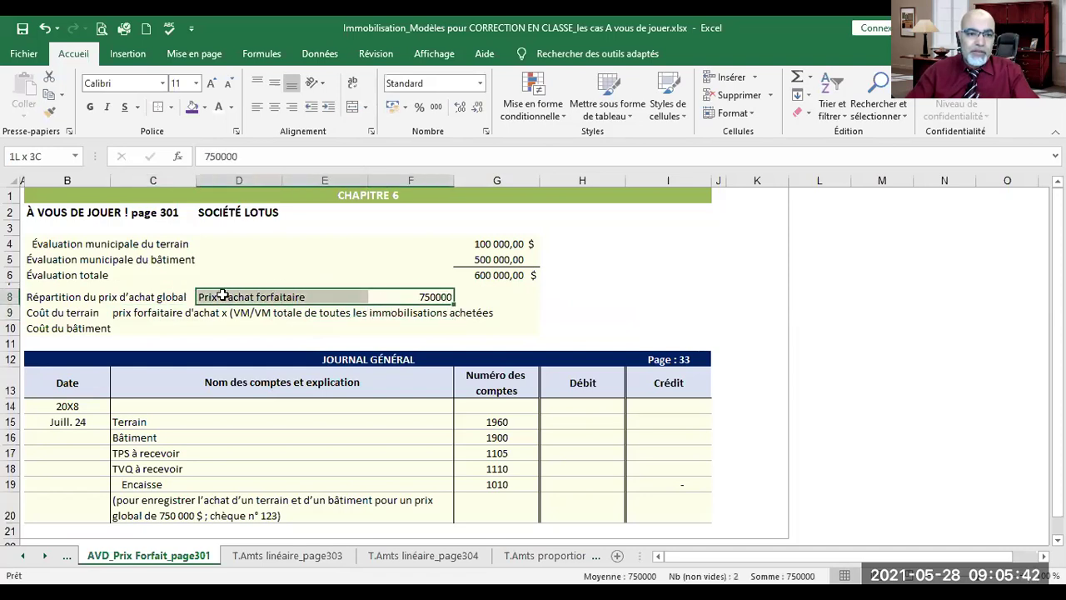
{"action": "left_click", "coordinate": [191, 108]}
{"action": "left_click", "coordinate": [218, 106]}
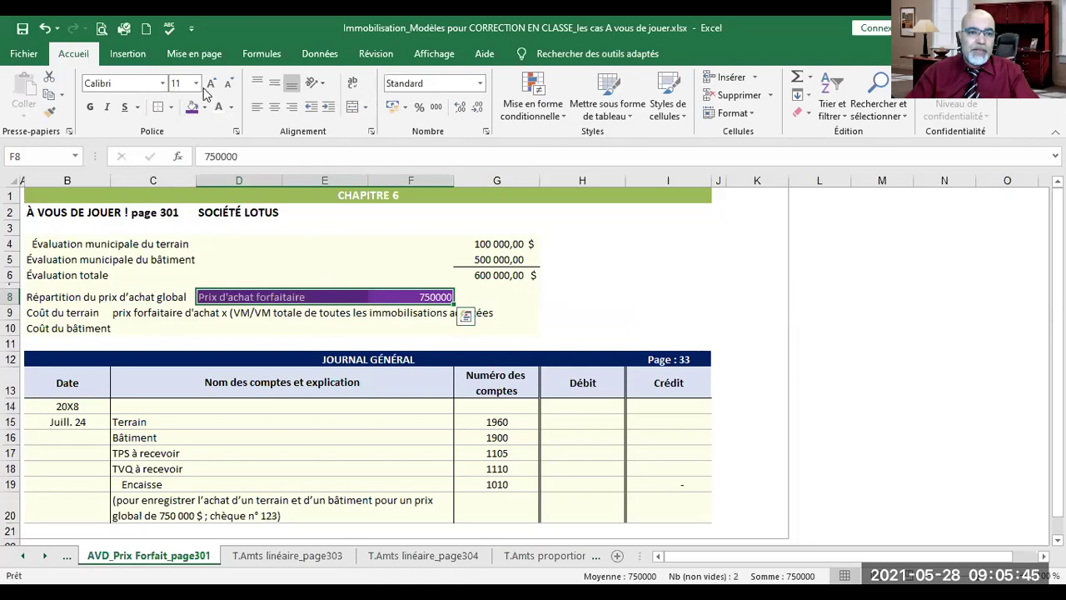
{"action": "left_click", "coordinate": [211, 84]}
{"action": "left_click", "coordinate": [90, 107]}
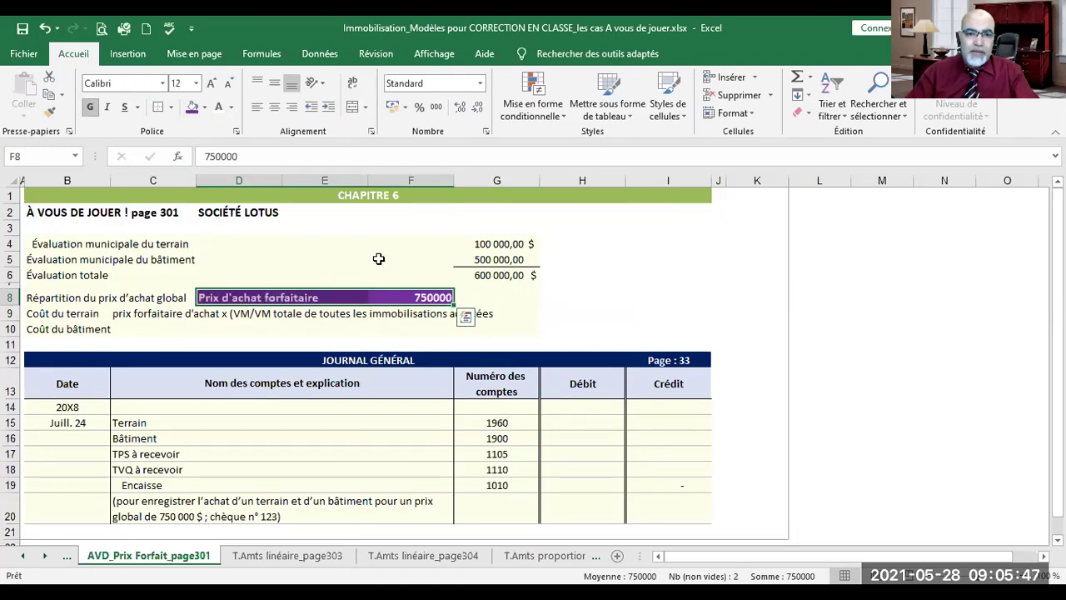
{"action": "left_click", "coordinate": [554, 309]}
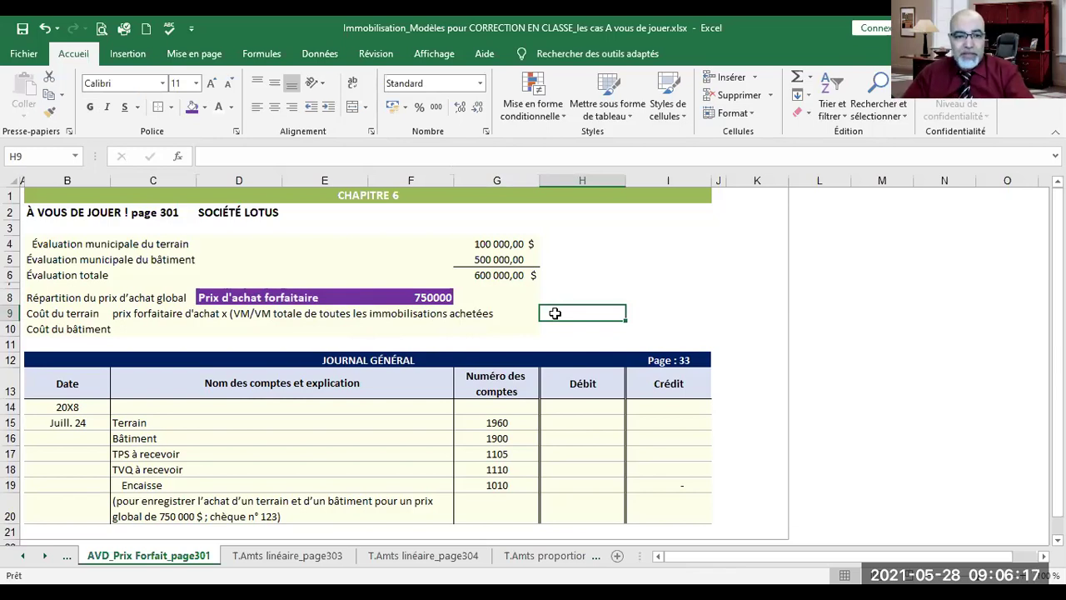
{"action": "type", "text": "="}
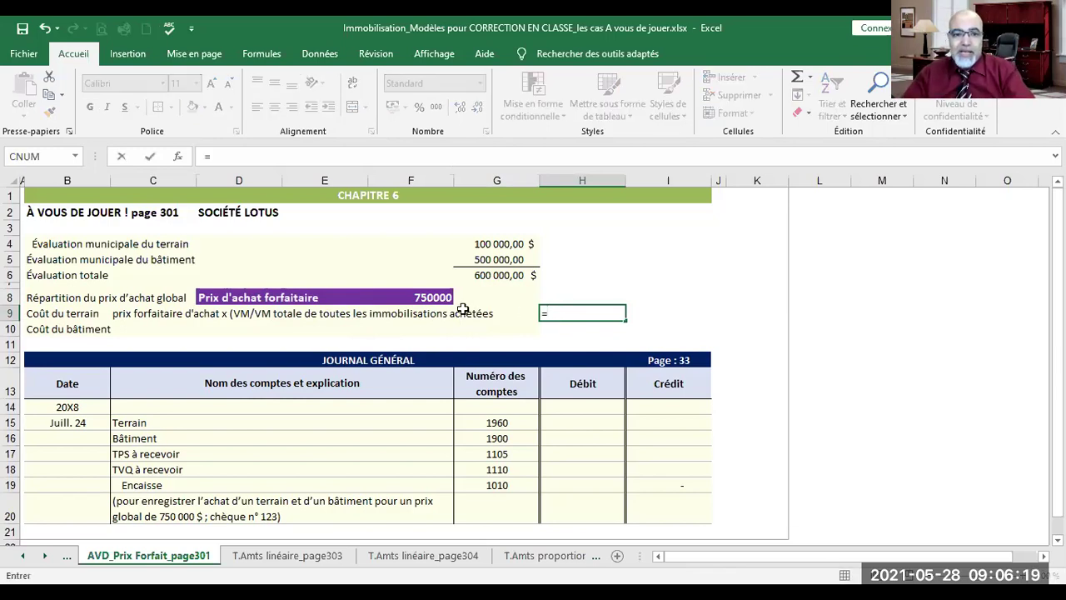
{"action": "left_click", "coordinate": [439, 296]}
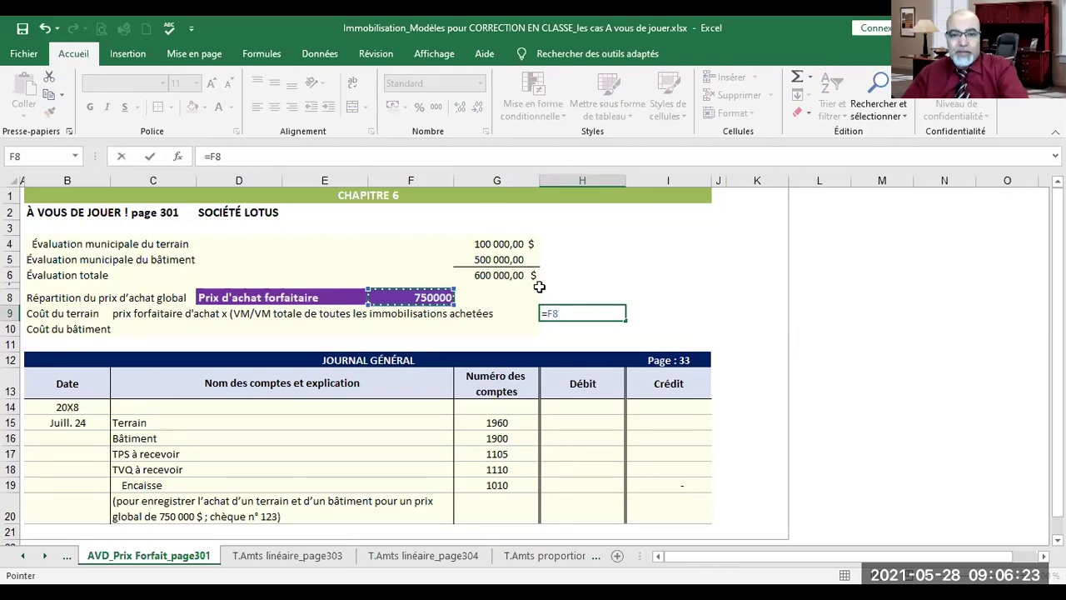
{"action": "key", "text": "BackSpace"}
{"action": "key", "text": "BackSpace"}
{"action": "key", "text": "BackSpace"}
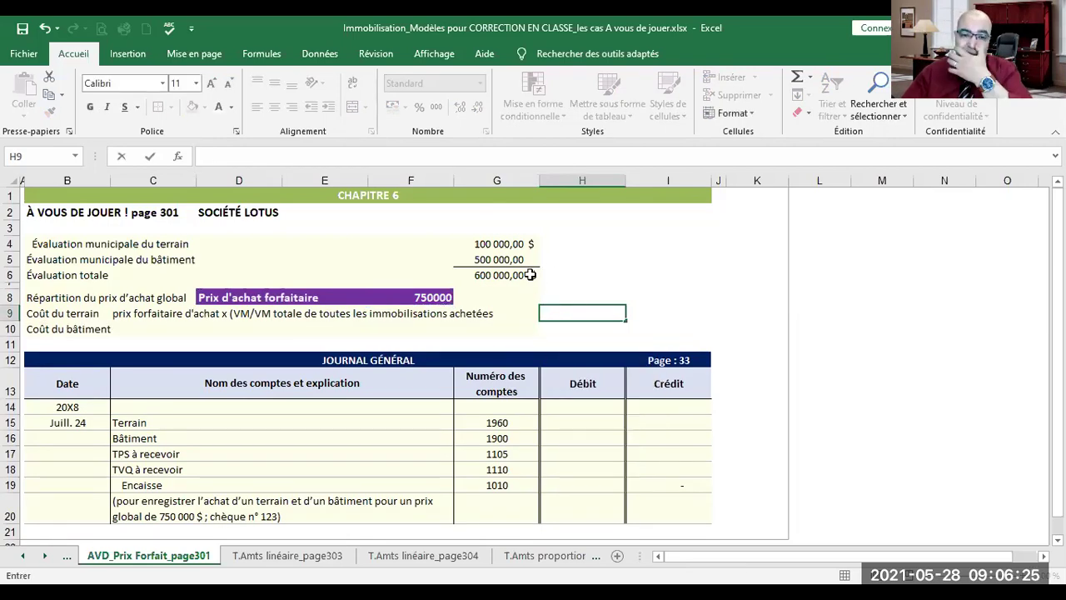
{"action": "left_click", "coordinate": [434, 297]}
{"action": "left_click", "coordinate": [560, 314]}
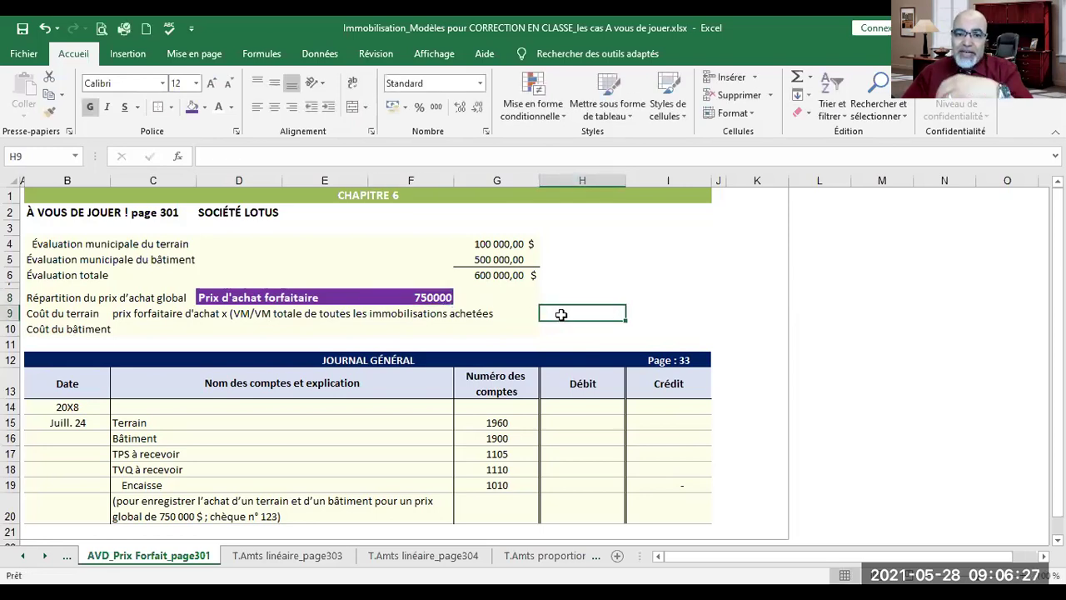
Calculate the land cost in H9 with the formula =F8*(G4/G6).
{"action": "type", "text": "="}
{"action": "left_click", "coordinate": [427, 297]}
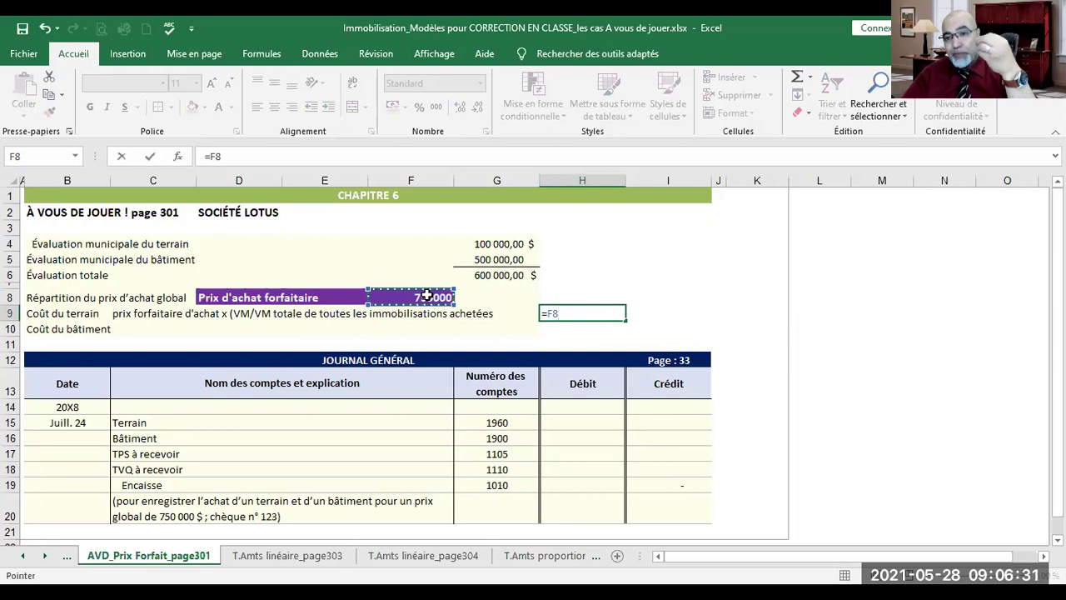
{"action": "type", "text": "*"}
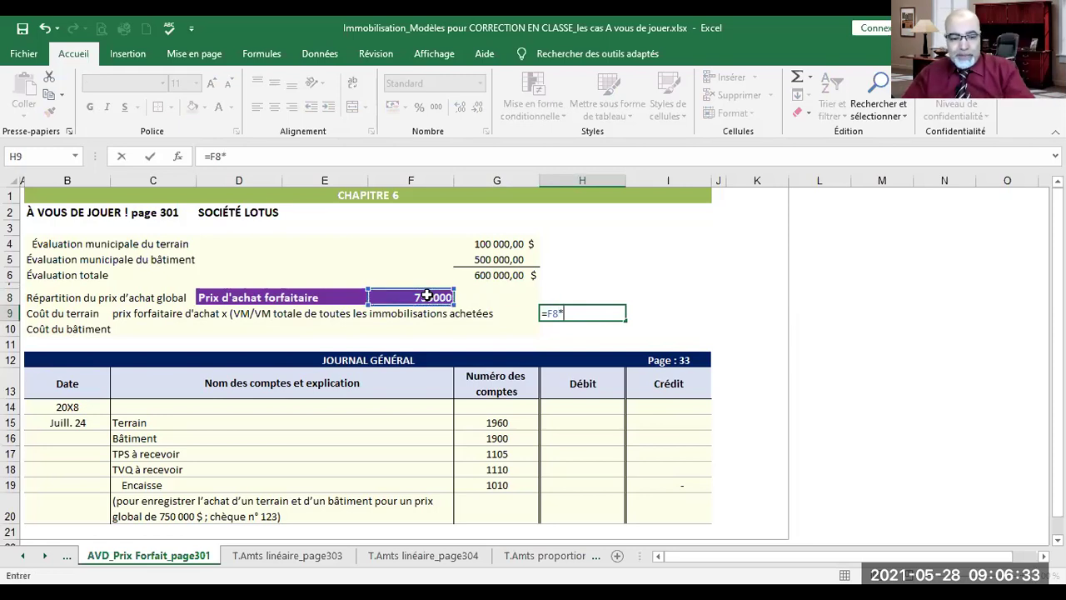
{"action": "type", "text": "("}
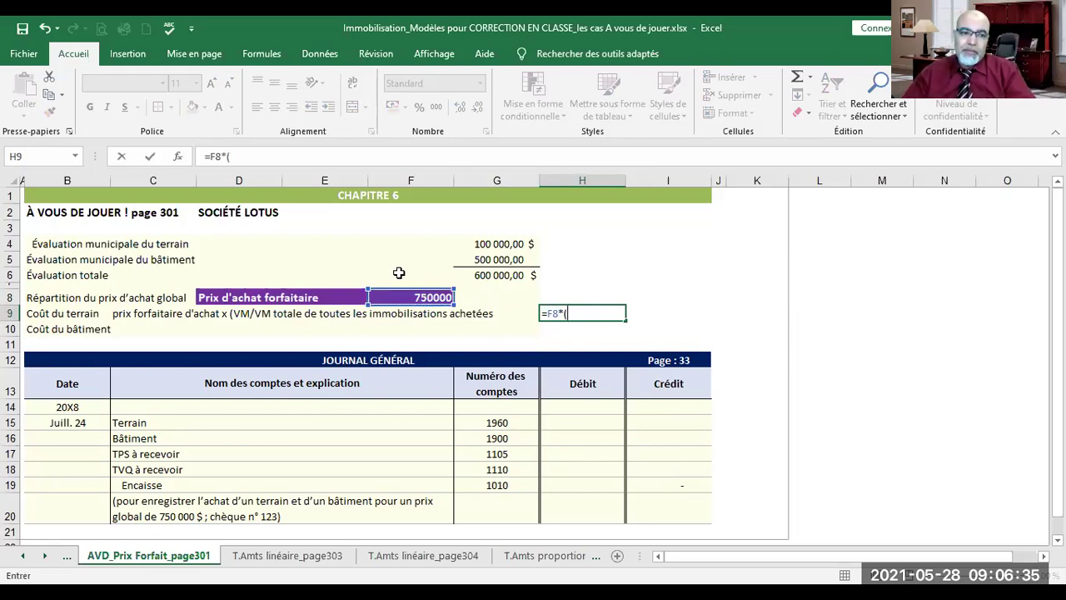
{"action": "left_click", "coordinate": [515, 241]}
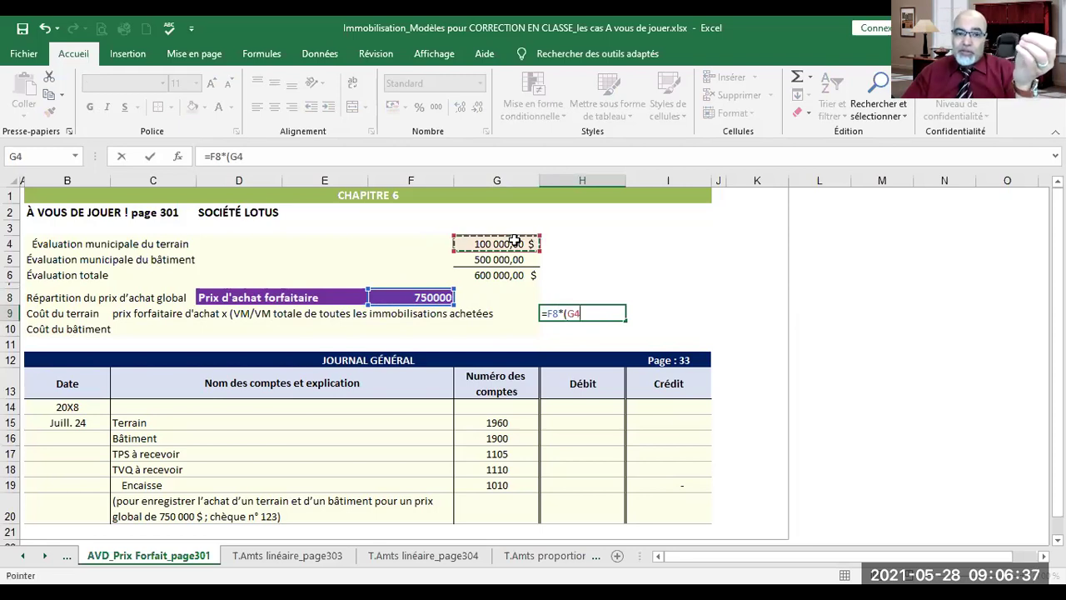
{"action": "type", "text": "/"}
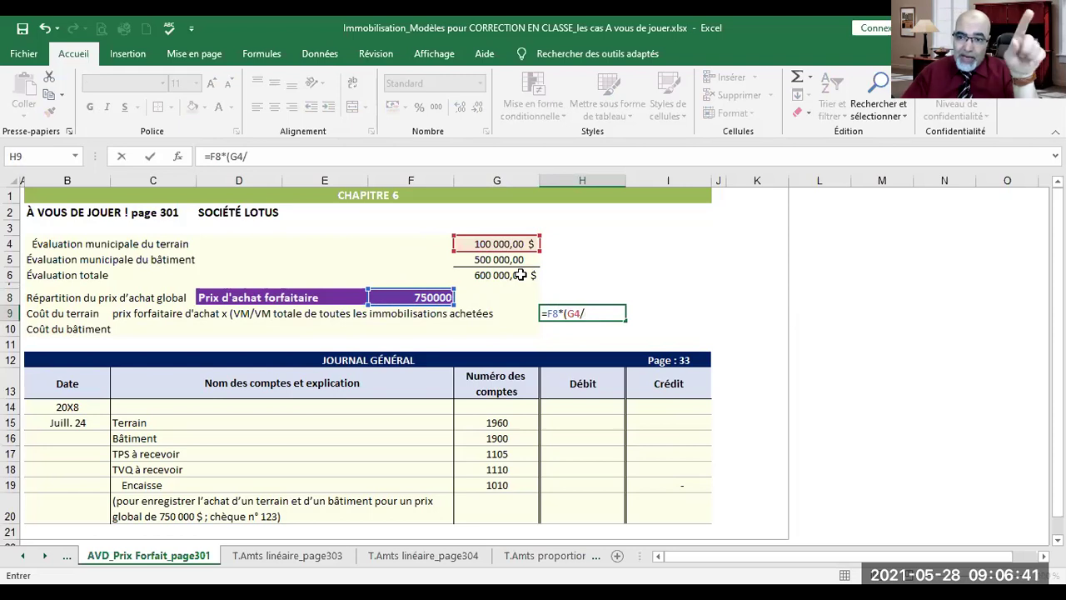
{"action": "left_click", "coordinate": [519, 275]}
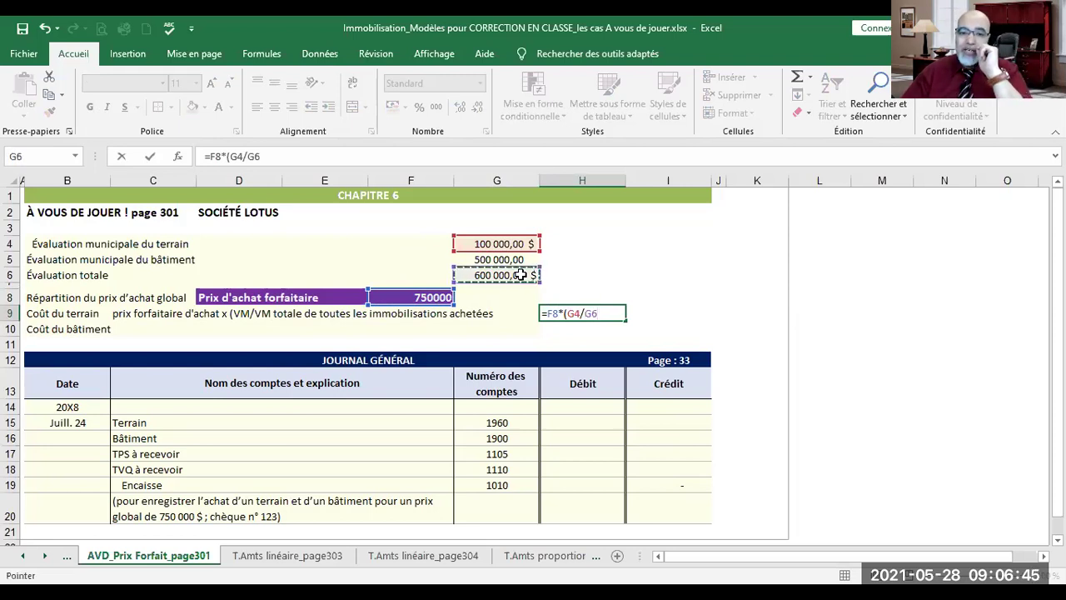
{"action": "type", "text": ")"}
{"action": "key", "text": "Return"}
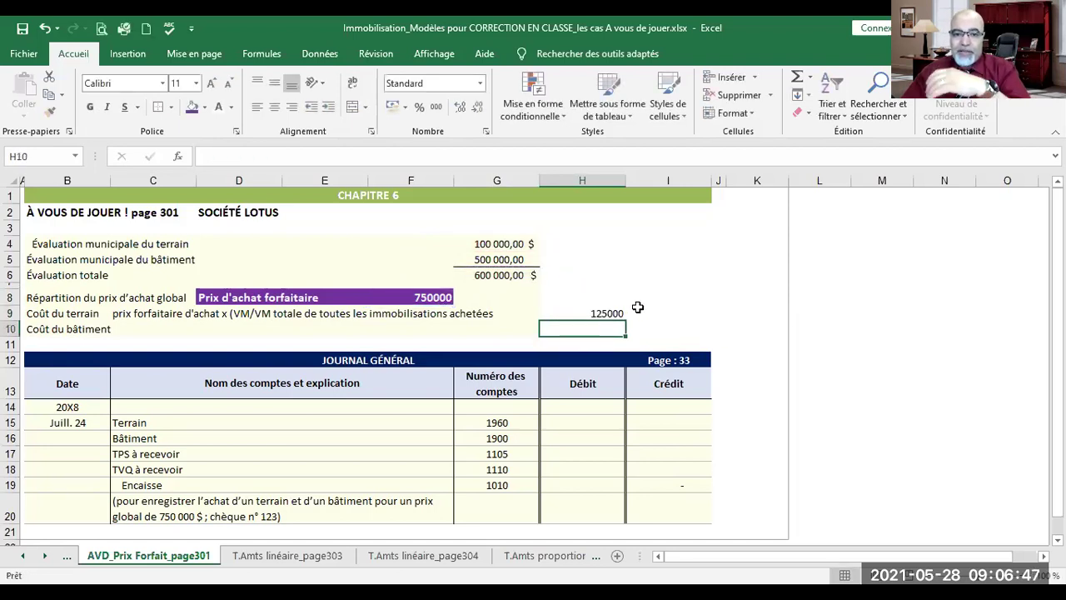
{"action": "left_click", "coordinate": [608, 312]}
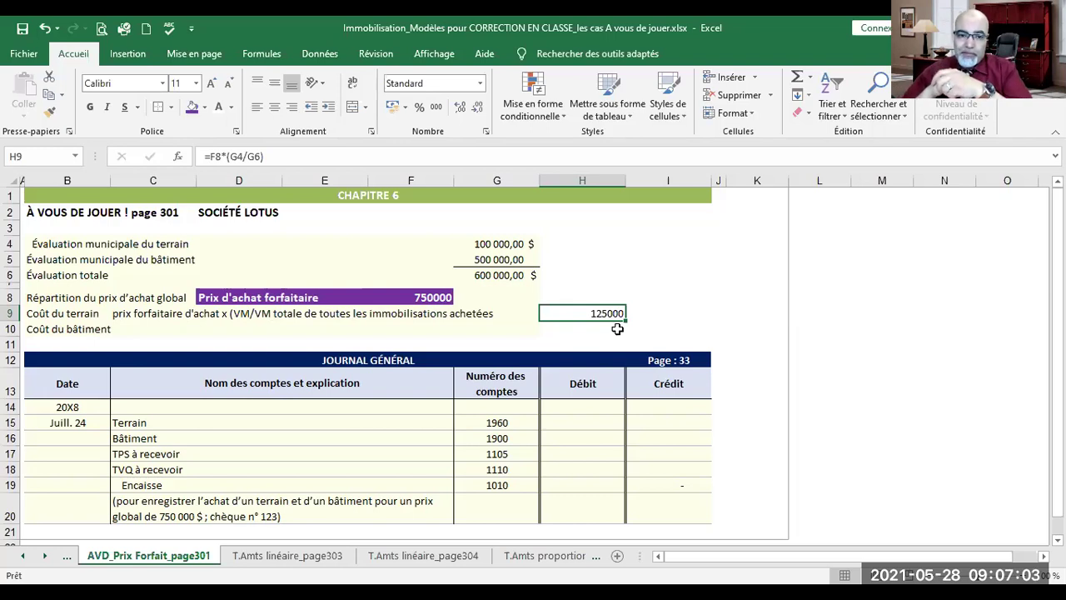
Extend the B10 label with "= " and the explanation copied from C9, "prix forfaitaire d'achat x (VM/VM totale de toutes les immobilisations achetées".
{"action": "left_click", "coordinate": [281, 321]}
{"action": "left_click", "coordinate": [119, 312]}
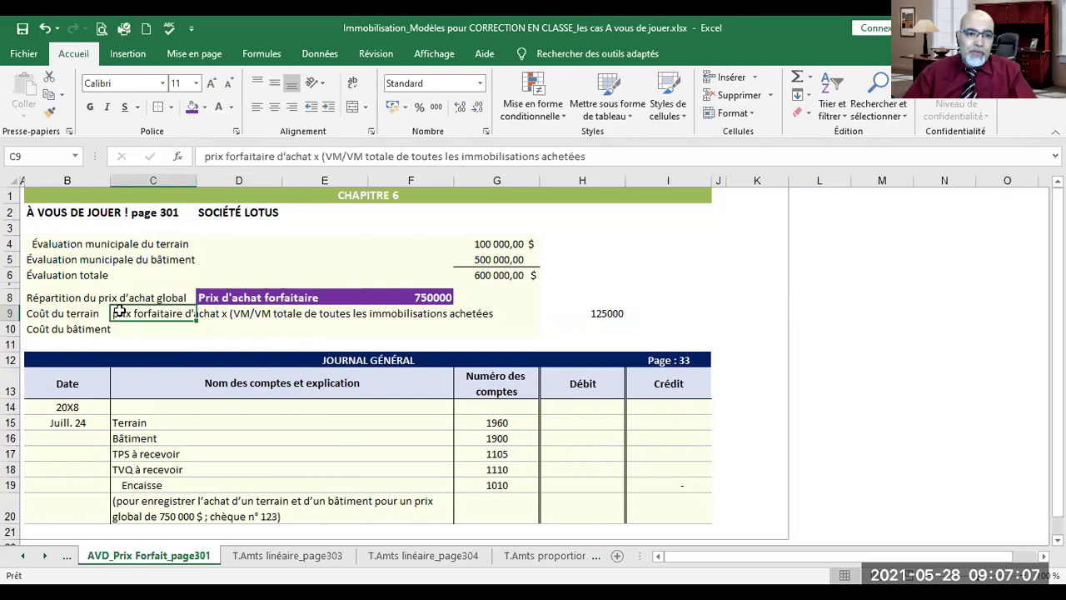
{"action": "left_click_drag", "start_coordinate": [206, 156], "coordinate": [587, 157]}
{"action": "key", "text": "ctrl+c"}
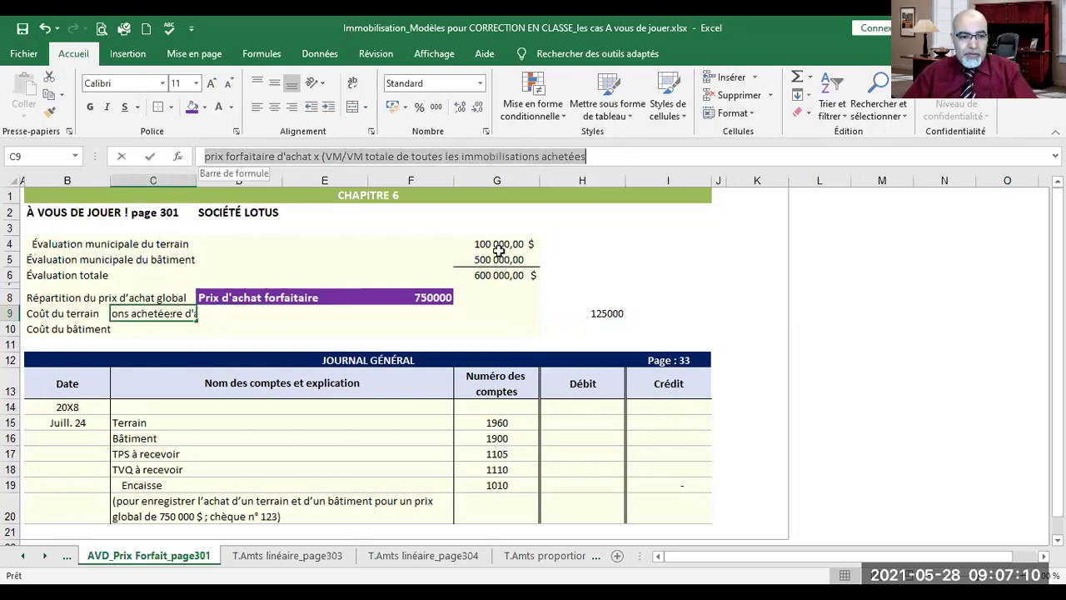
{"action": "left_click", "coordinate": [162, 326]}
{"action": "left_click", "coordinate": [211, 329]}
{"action": "left_click", "coordinate": [155, 333]}
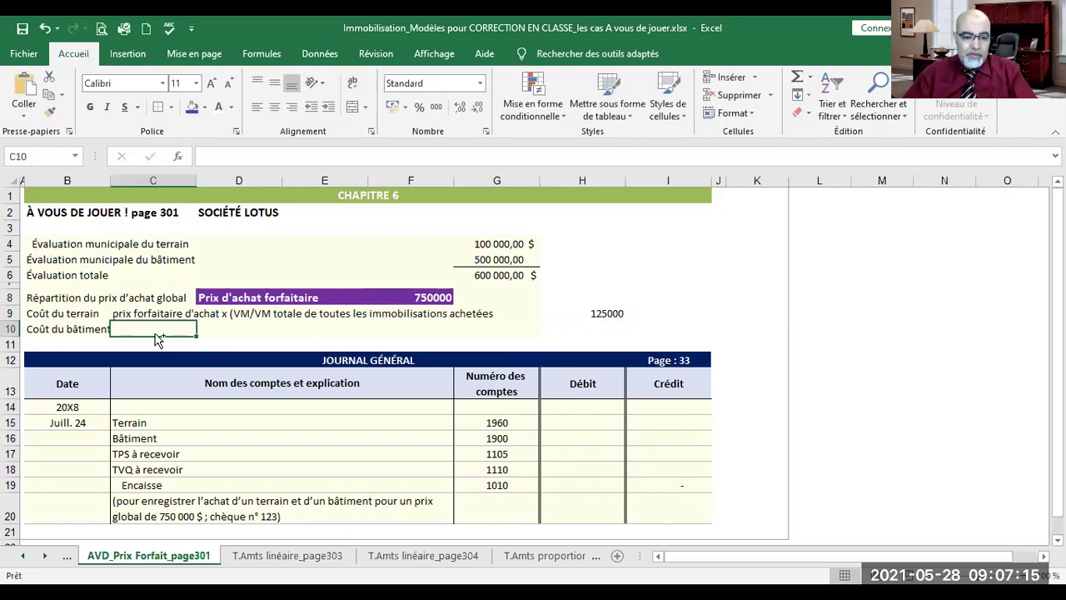
{"action": "left_click", "coordinate": [67, 323]}
{"action": "left_click", "coordinate": [310, 156]}
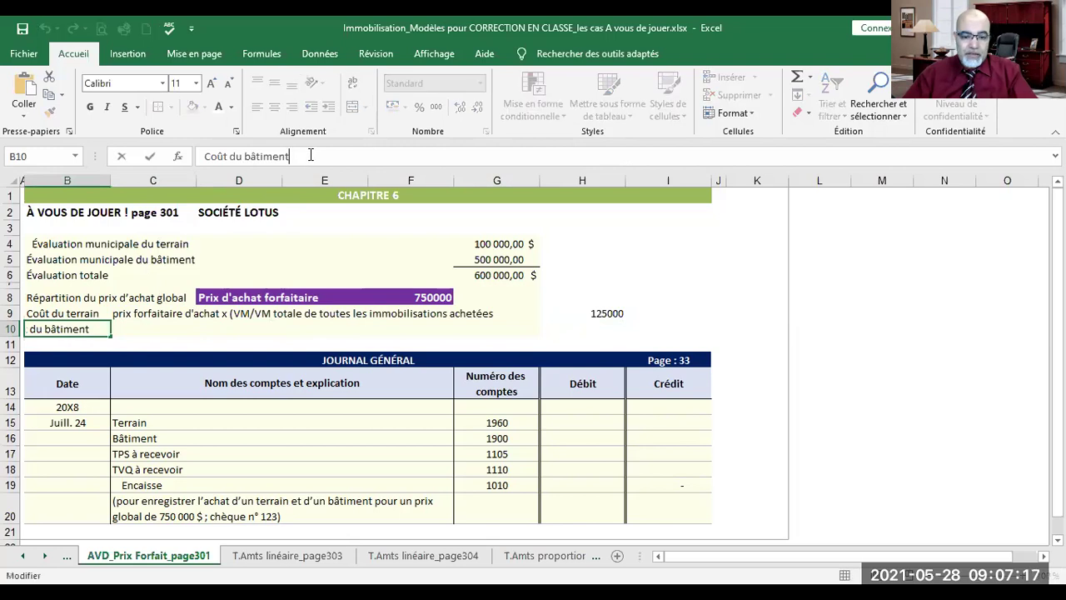
{"action": "type", "text": "="}
{"action": "key", "text": "ctrl+v"}
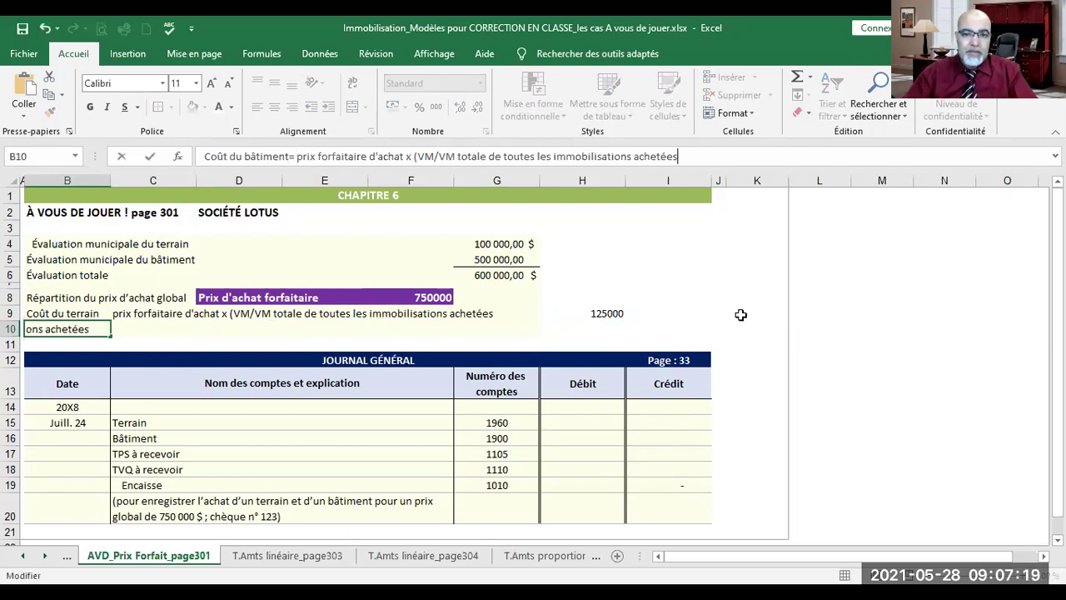
{"action": "left_click", "coordinate": [767, 307]}
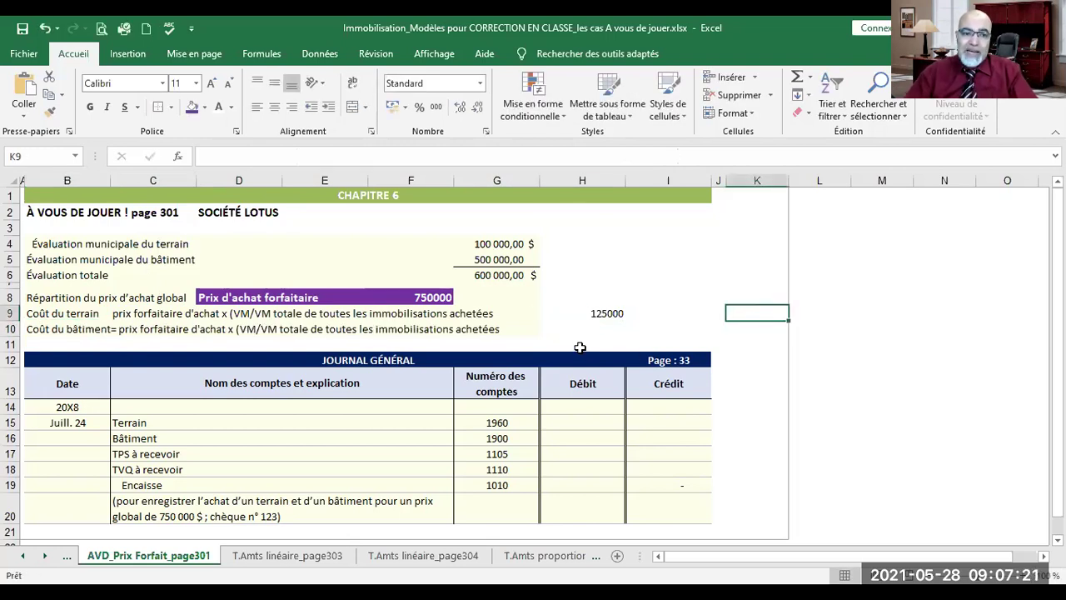
Calculate the building cost in H10 with the formula =F8*(G5/G6).
{"action": "left_click", "coordinate": [614, 328]}
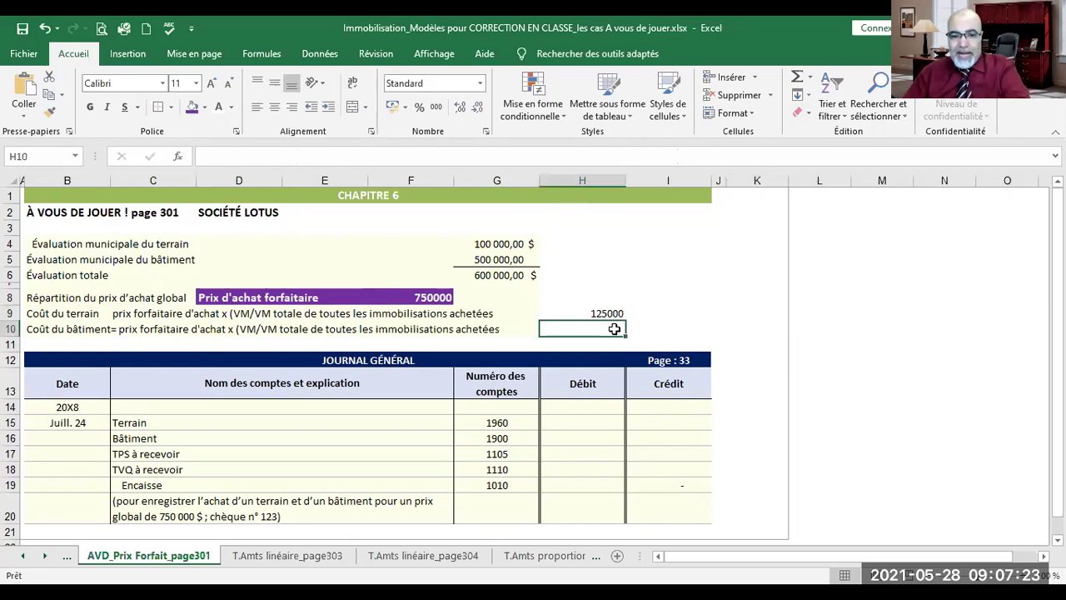
{"action": "type", "text": "="}
{"action": "left_click", "coordinate": [432, 296]}
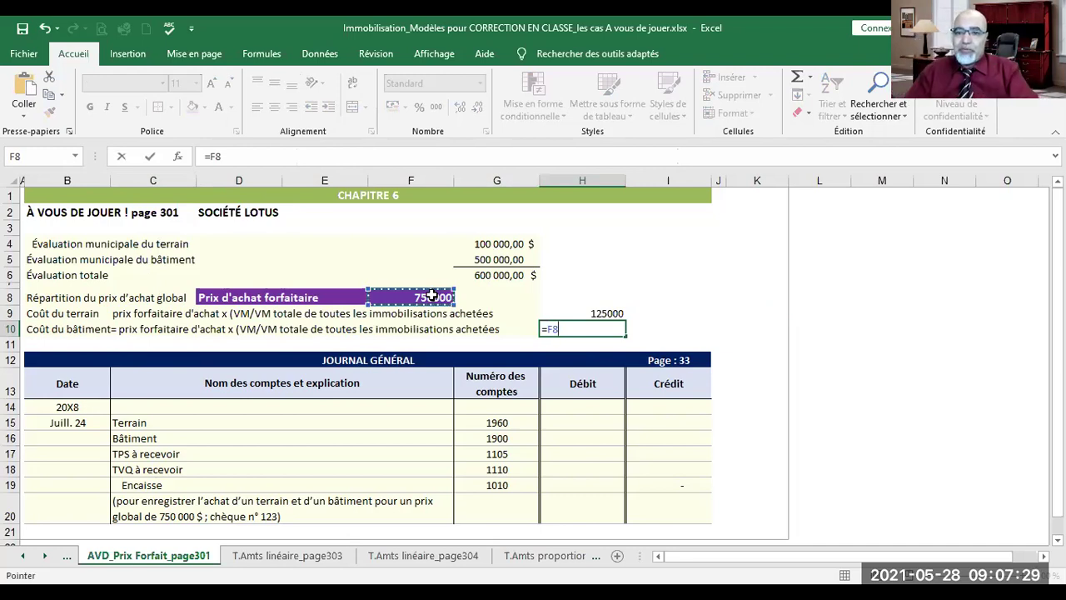
{"action": "type", "text": "*"}
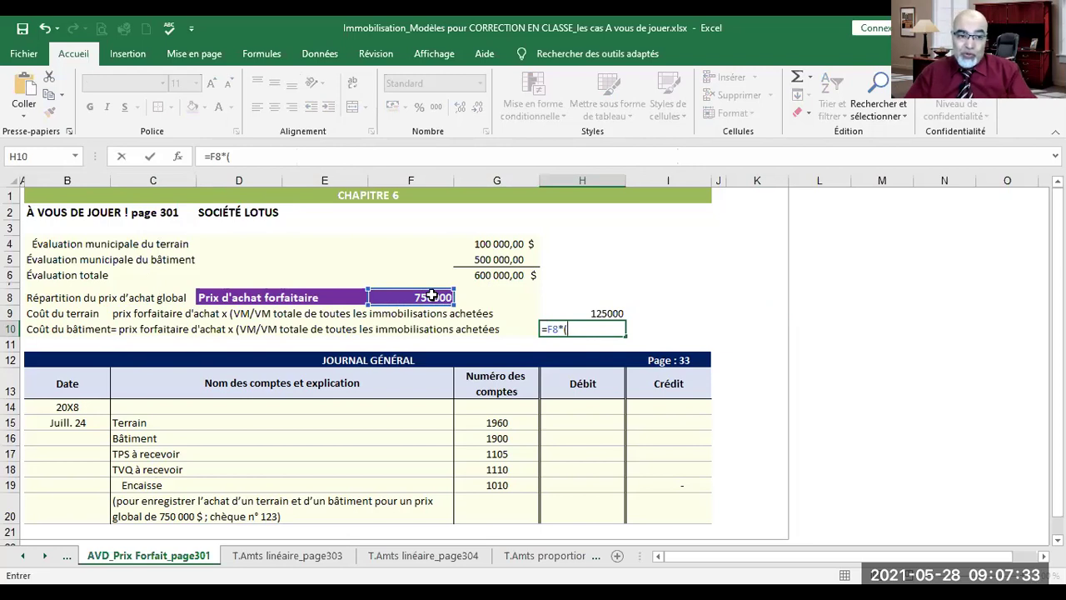
{"action": "type", "text": "("}
{"action": "left_click", "coordinate": [498, 259]}
{"action": "type", "text": "/"}
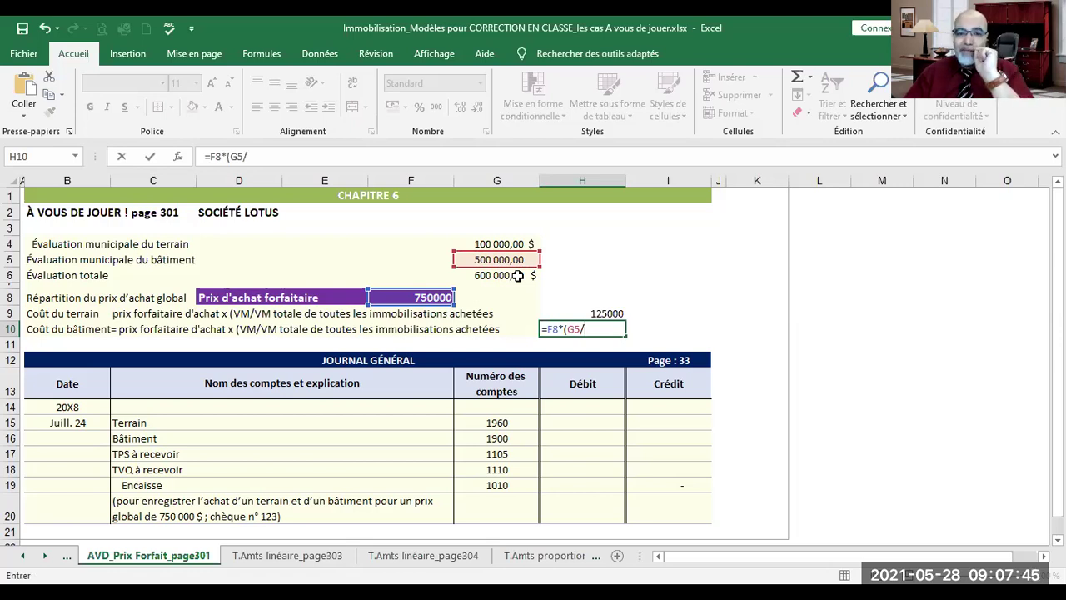
{"action": "left_click", "coordinate": [518, 275]}
{"action": "type", "text": ")"}
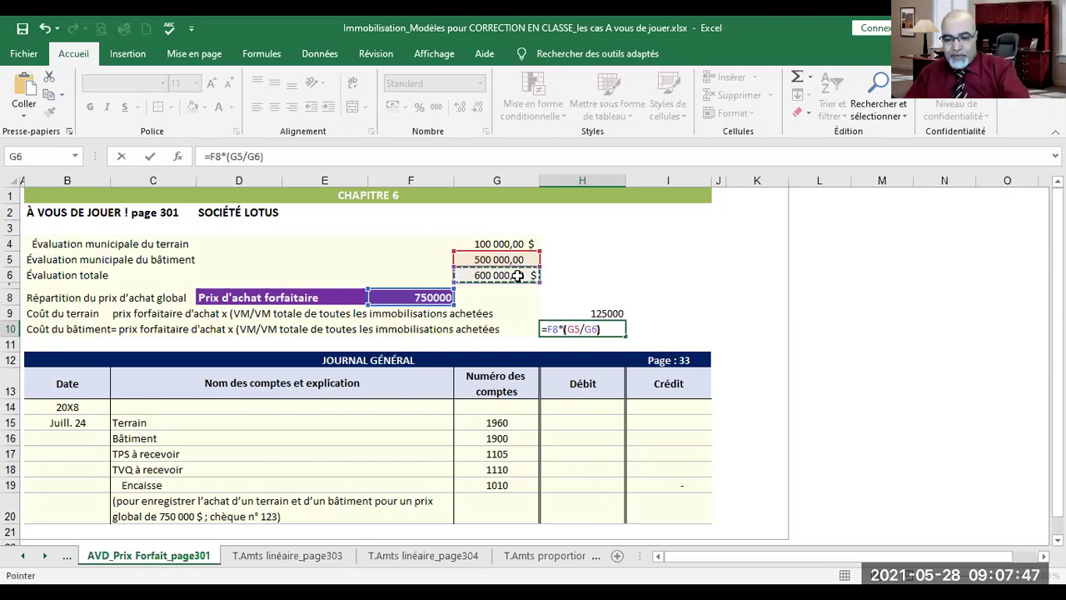
{"action": "key", "text": "Return"}
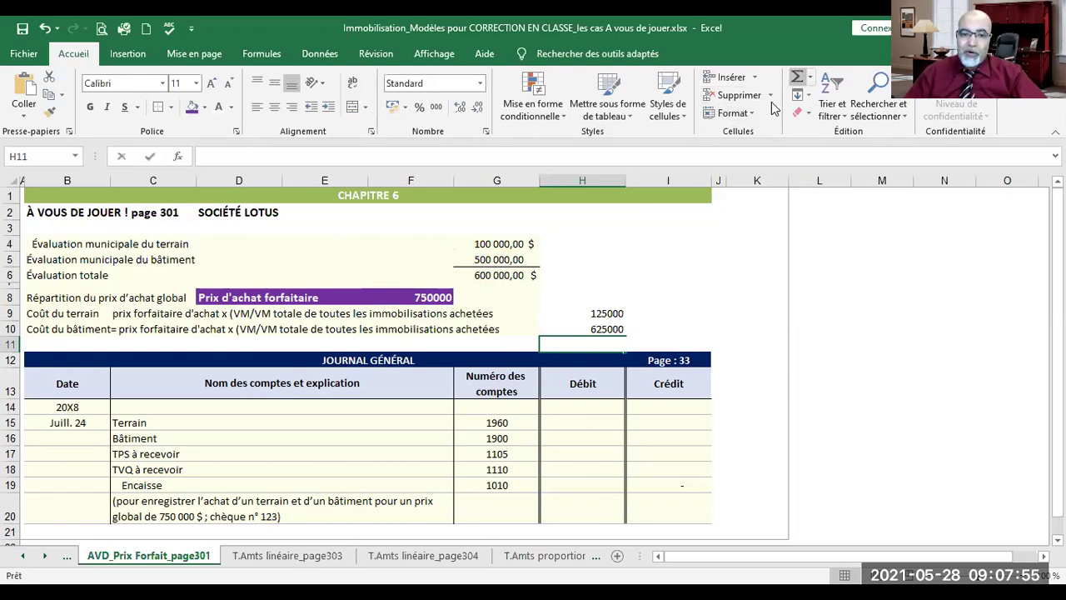
Total the land and building costs in H11 with =SOMME(H9:H10) and apply all borders to H9:H11.
{"action": "key", "text": "alt+equal"}
{"action": "key", "text": "Return"}
{"action": "left_click_drag", "start_coordinate": [600, 314], "coordinate": [600, 344]}
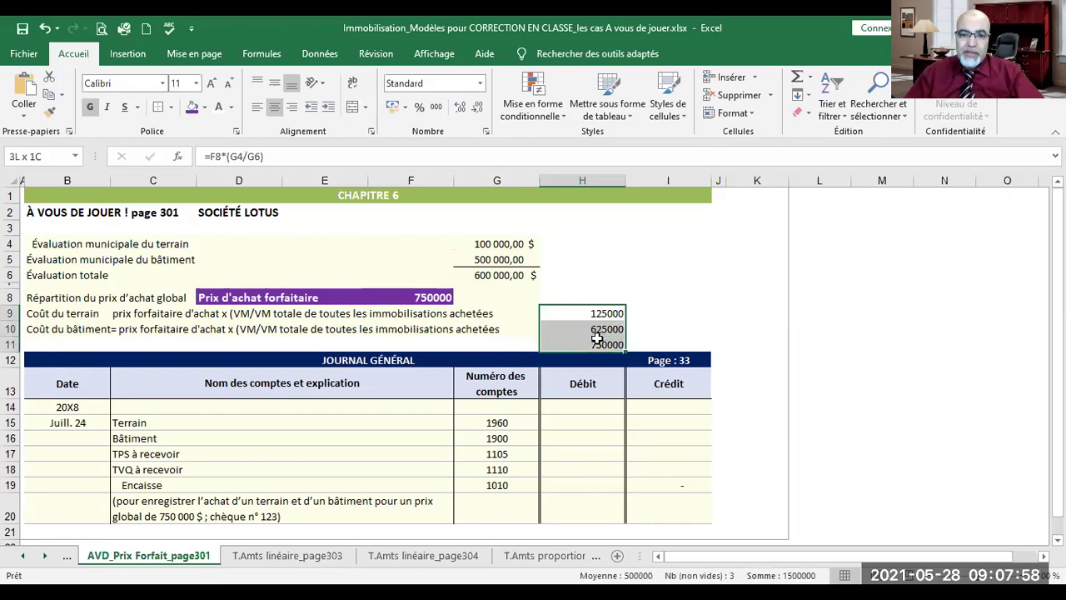
{"action": "left_click", "coordinate": [170, 106]}
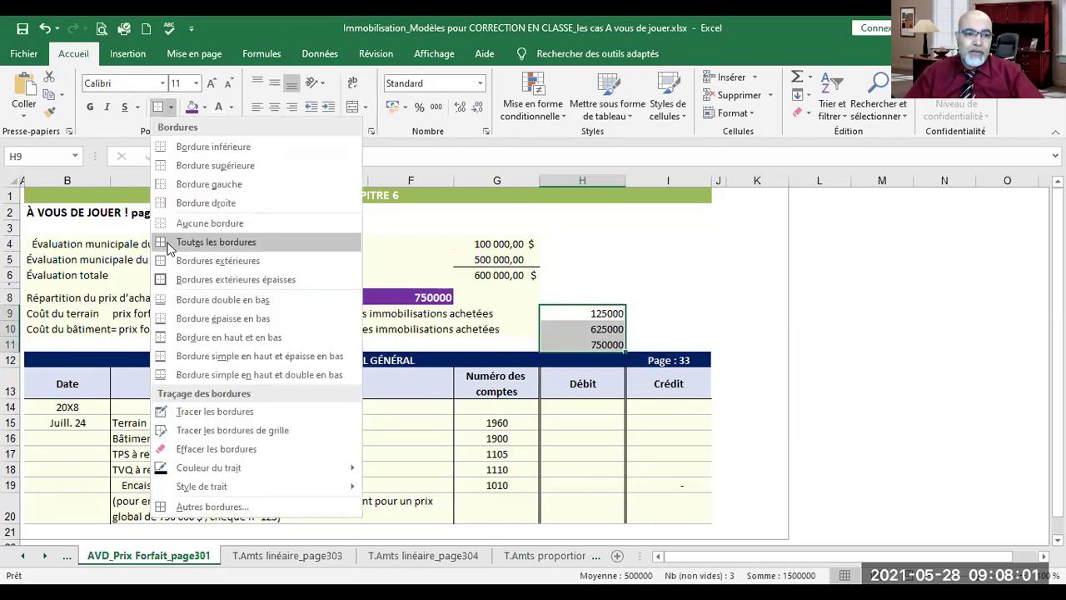
{"action": "left_click", "coordinate": [179, 240]}
Copy the purple formatting of the lump-sum price in F8 onto the total in H11.
{"action": "left_click", "coordinate": [425, 297]}
{"action": "left_click", "coordinate": [49, 111]}
{"action": "left_click", "coordinate": [554, 342]}
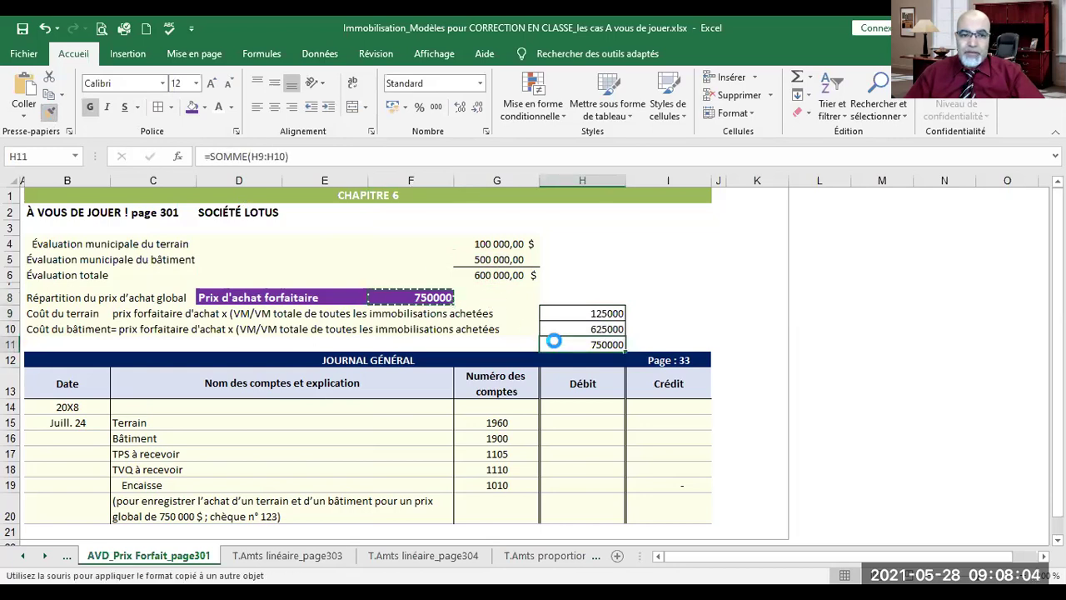
{"action": "left_click", "coordinate": [674, 301]}
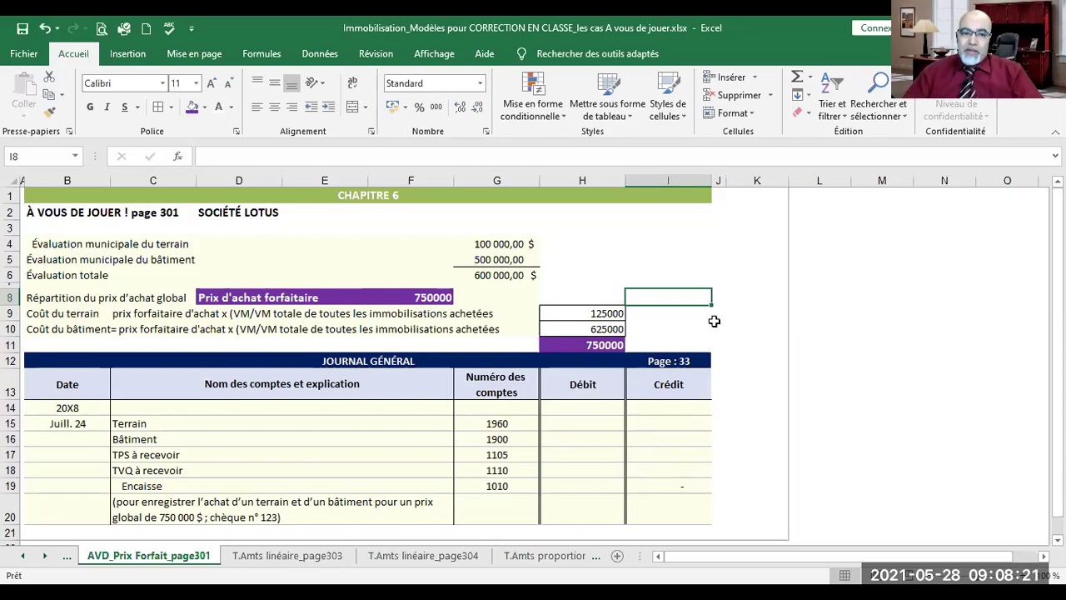
Fill the journal's debit amounts by linking Terrain in H15 to =H9 and Bâtiment in H16 to =H10.
{"action": "scroll", "coordinate": [713, 320], "scroll_direction": "down", "scroll_amount": 1}
{"action": "scroll", "coordinate": [714, 321], "scroll_direction": "down", "scroll_amount": 2}
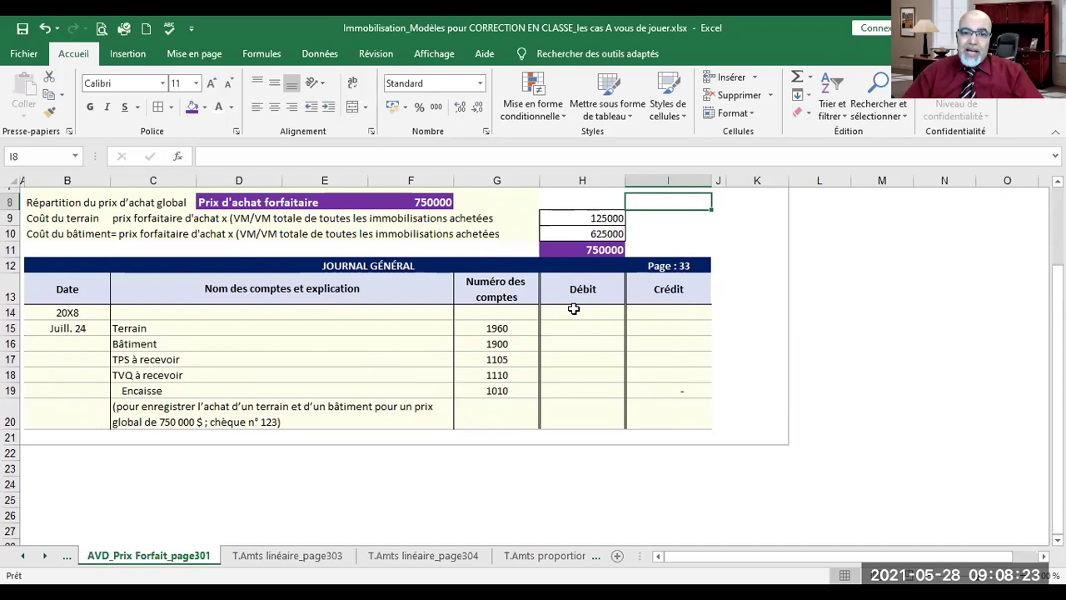
{"action": "left_click", "coordinate": [572, 325]}
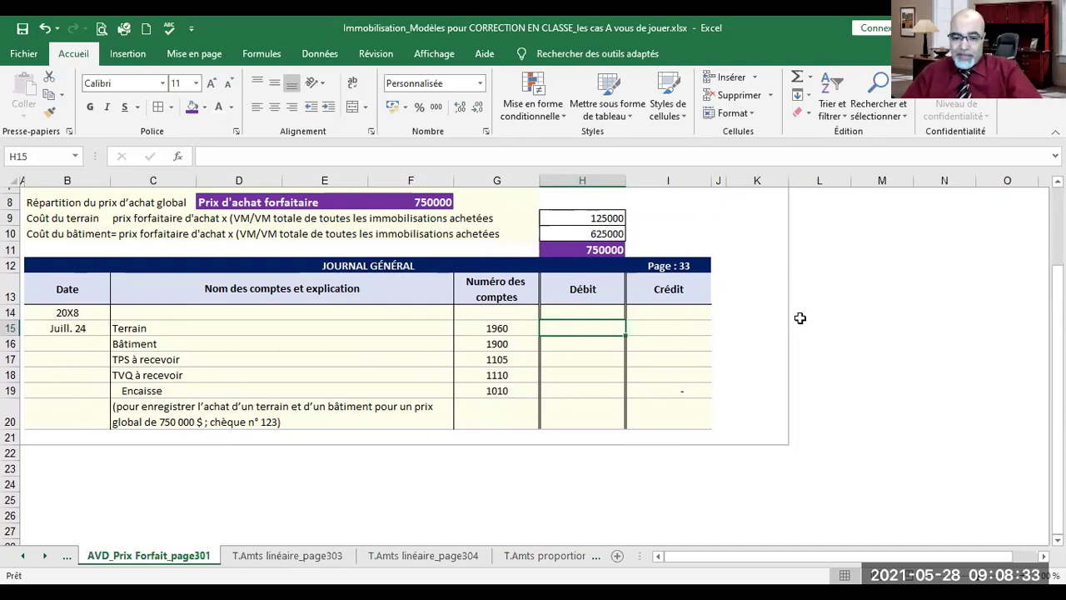
{"action": "type", "text": "="}
{"action": "left_click", "coordinate": [608, 217]}
{"action": "key", "text": "Return"}
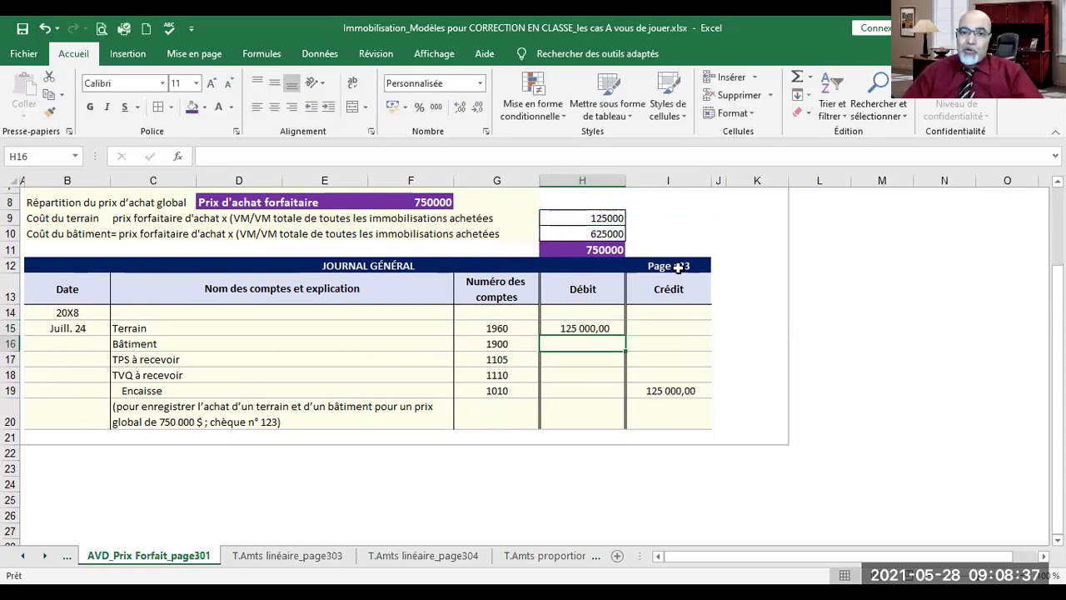
{"action": "type", "text": "="}
{"action": "left_click", "coordinate": [603, 234]}
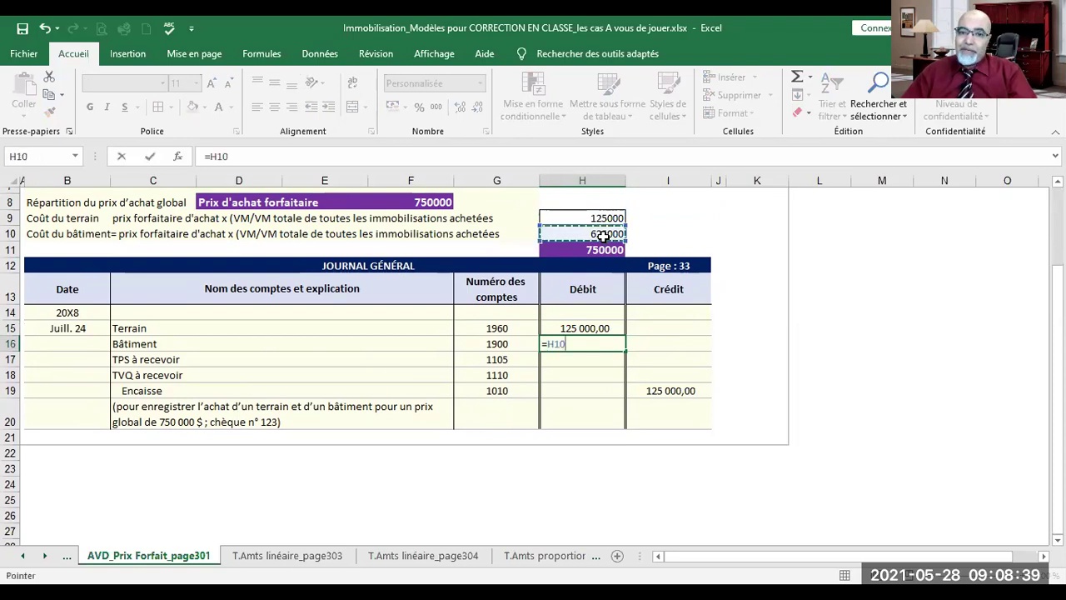
{"action": "key", "text": "Return"}
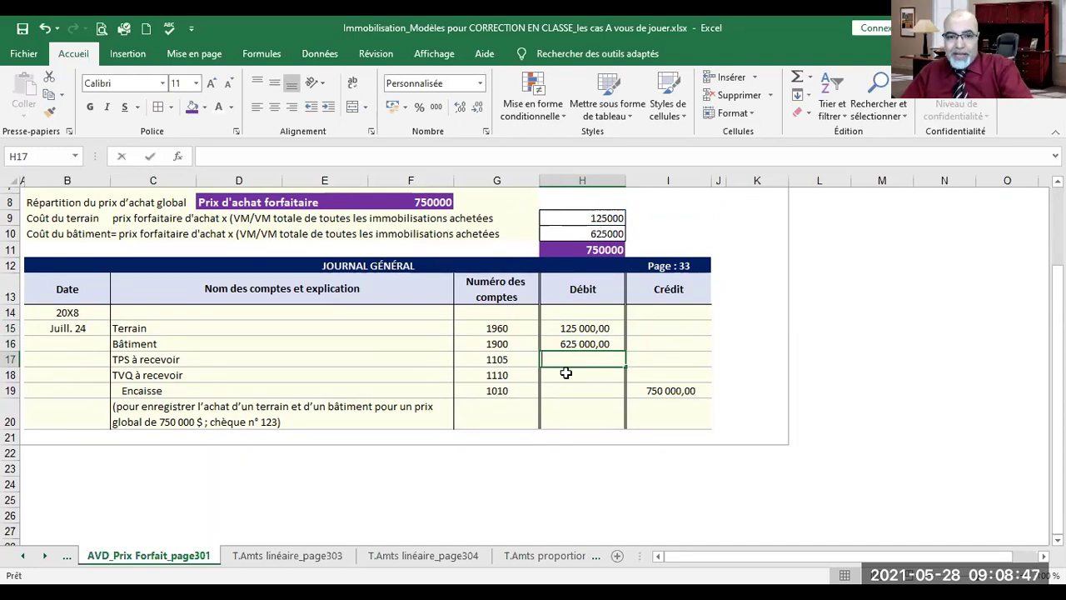
{"action": "type", "text": "="}
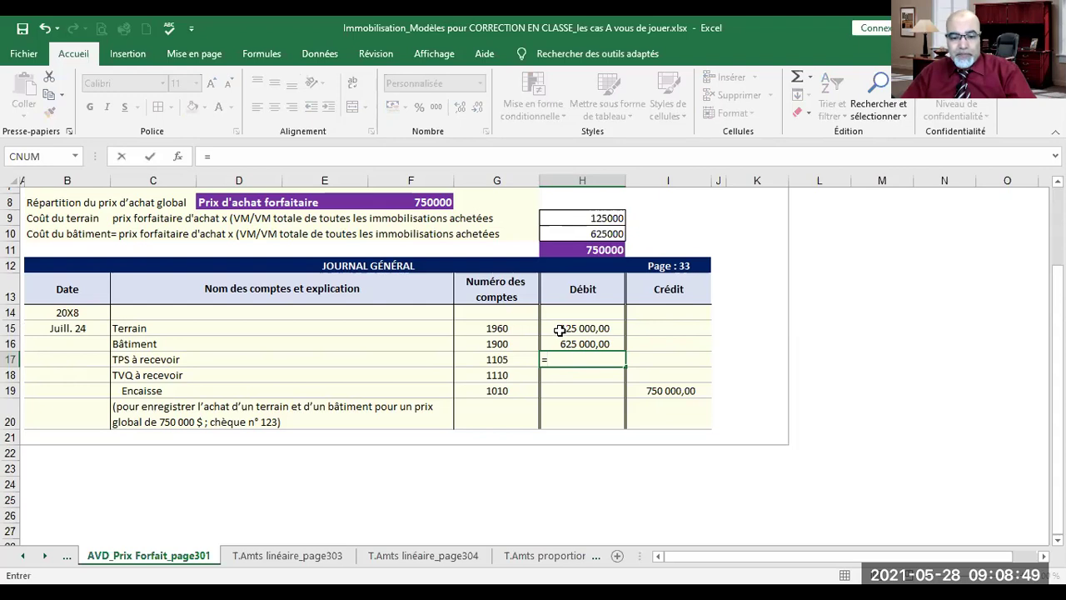
{"action": "type", "text": "("}
{"action": "left_click", "coordinate": [585, 328]}
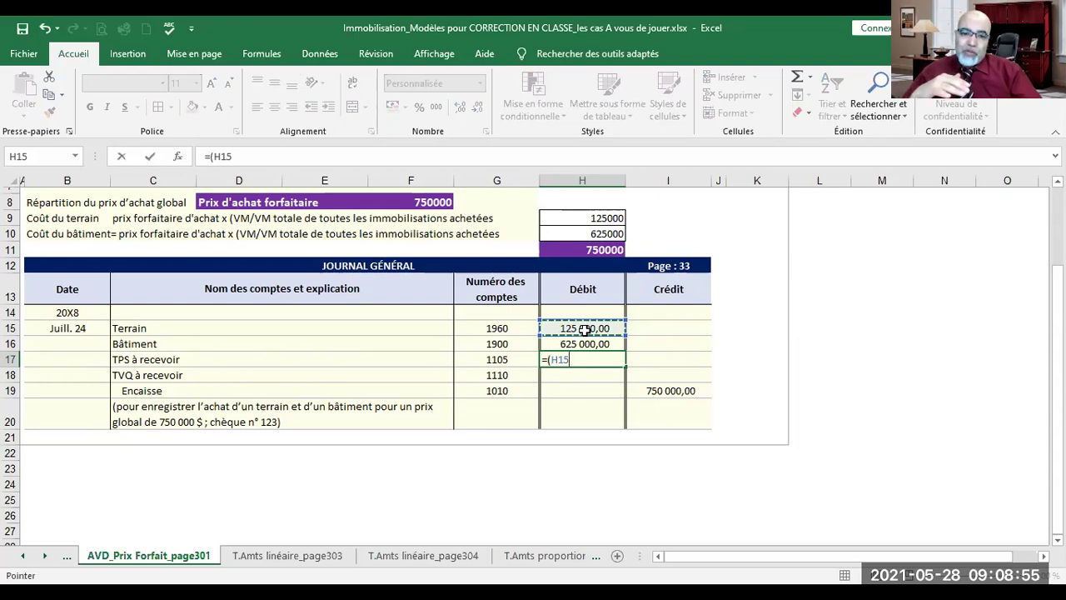
{"action": "key", "text": "Escape"}
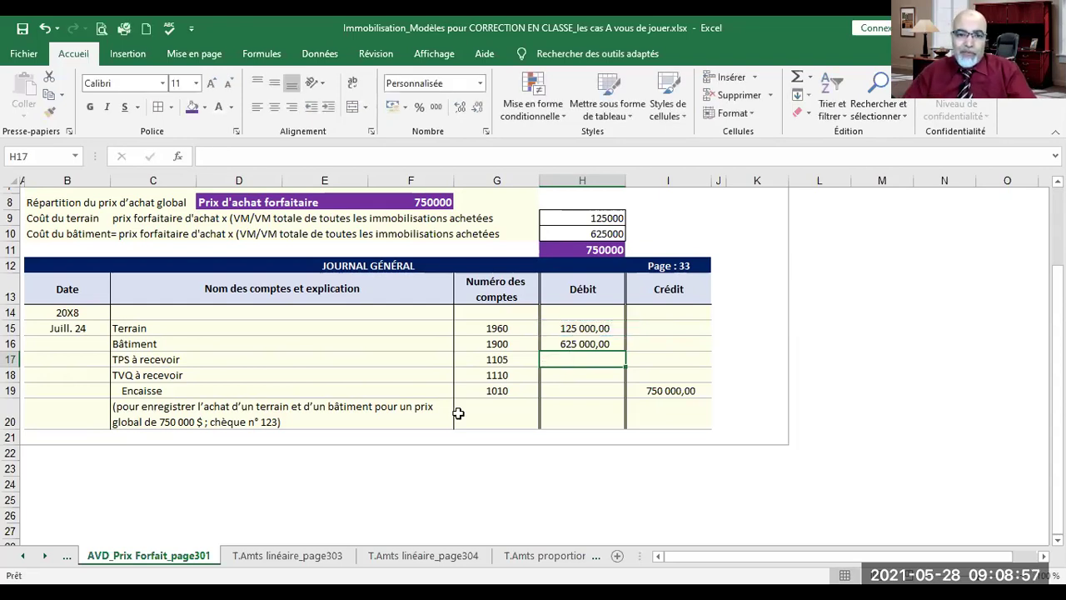
Insert two blank rows between the Terrain and Bâtiment lines of the journal entry.
{"action": "left_click", "coordinate": [15, 346]}
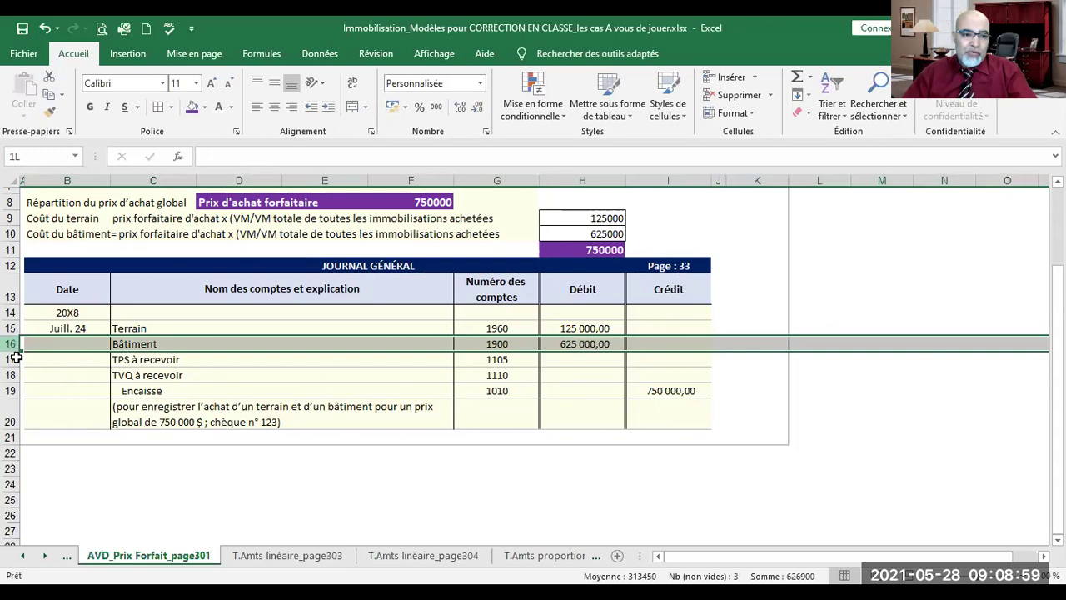
{"action": "left_click", "coordinate": [15, 360], "text": "shift"}
{"action": "right_click", "coordinate": [16, 361]}
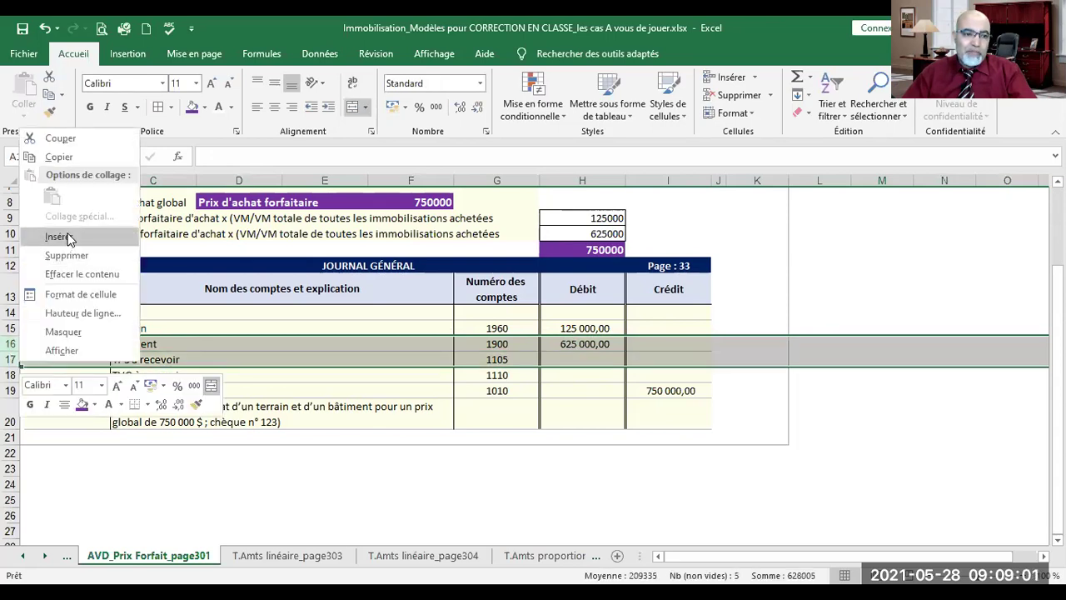
{"action": "left_click", "coordinate": [70, 238]}
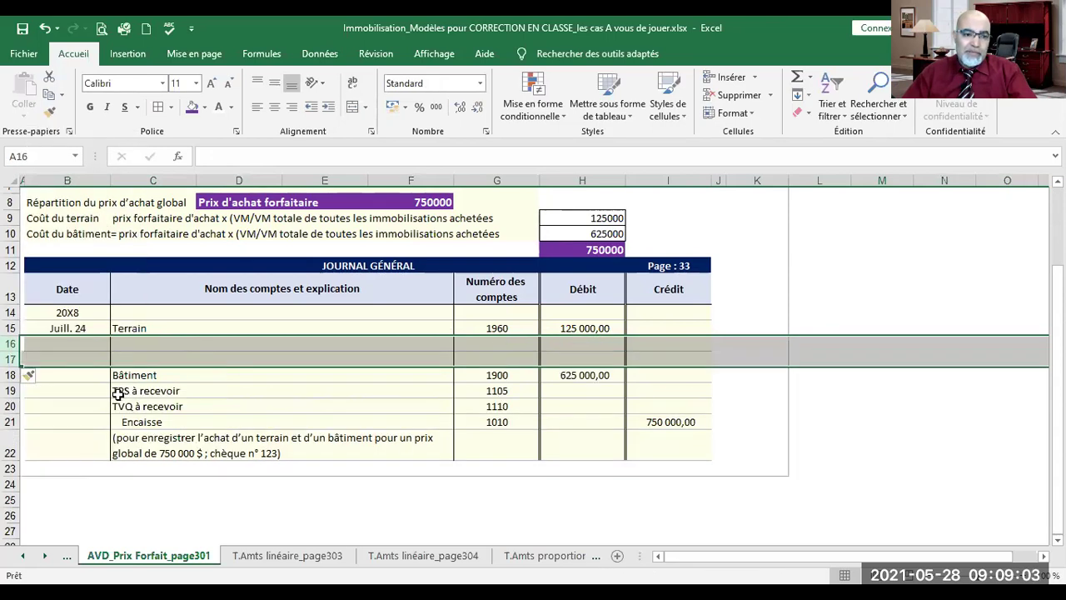
Copy the TPS à recevoir and TVQ à recevoir rows 19:20 into the blank rows 16:17 under Terrain.
{"action": "left_click_drag", "start_coordinate": [15, 391], "coordinate": [19, 403]}
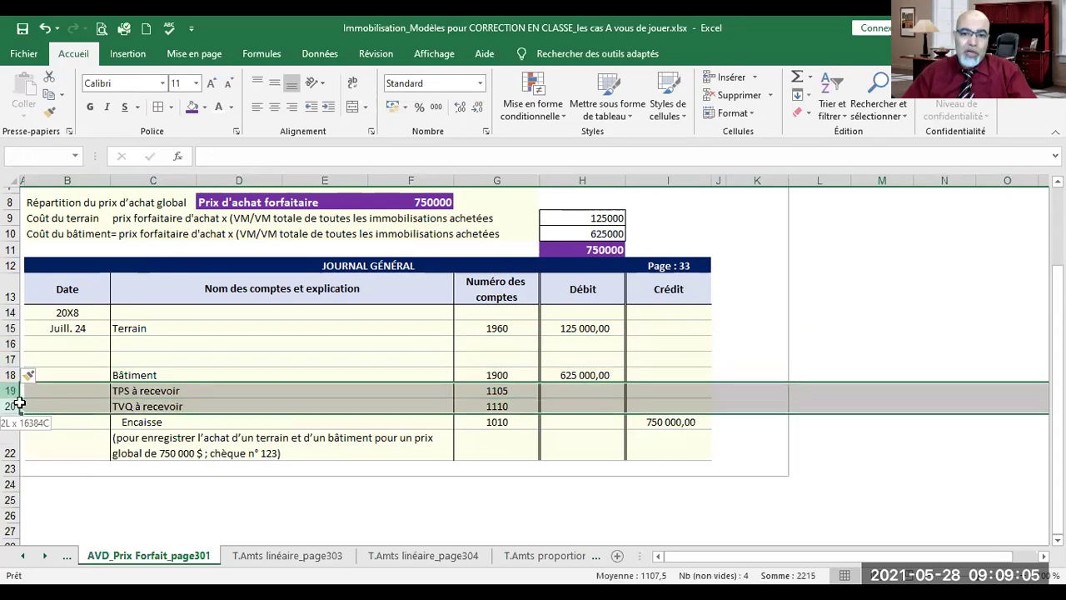
{"action": "left_click", "coordinate": [49, 94]}
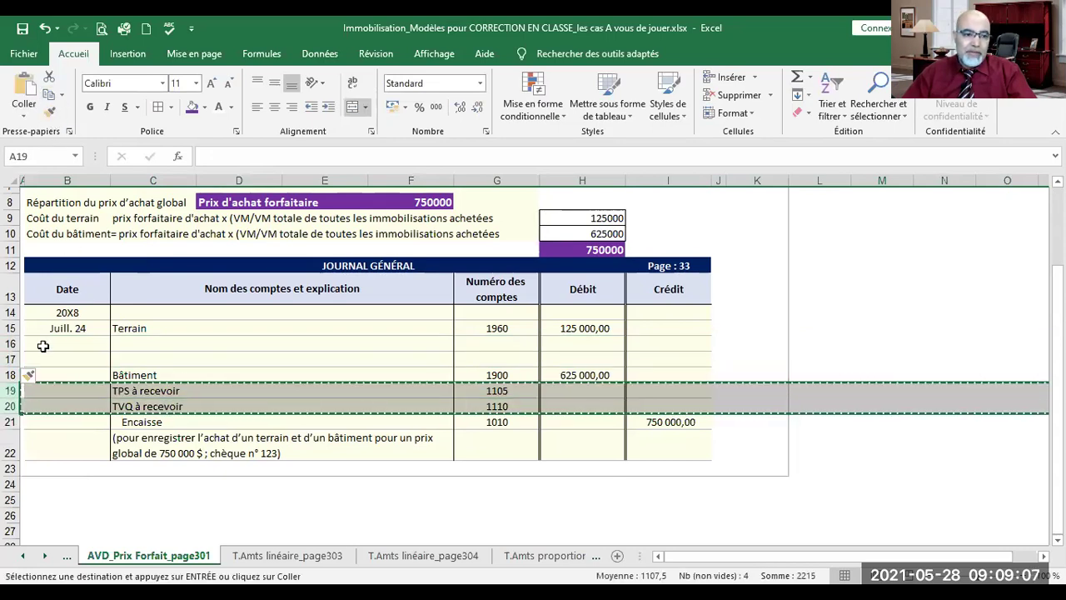
{"action": "left_click_drag", "start_coordinate": [12, 342], "coordinate": [12, 358]}
{"action": "left_click", "coordinate": [23, 90]}
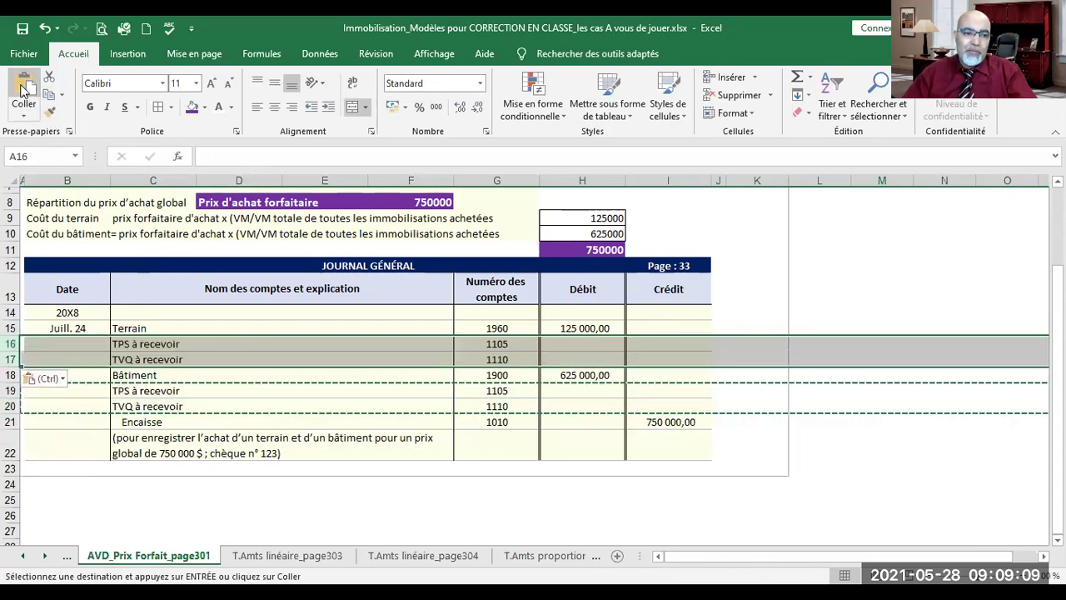
{"action": "left_click", "coordinate": [129, 433]}
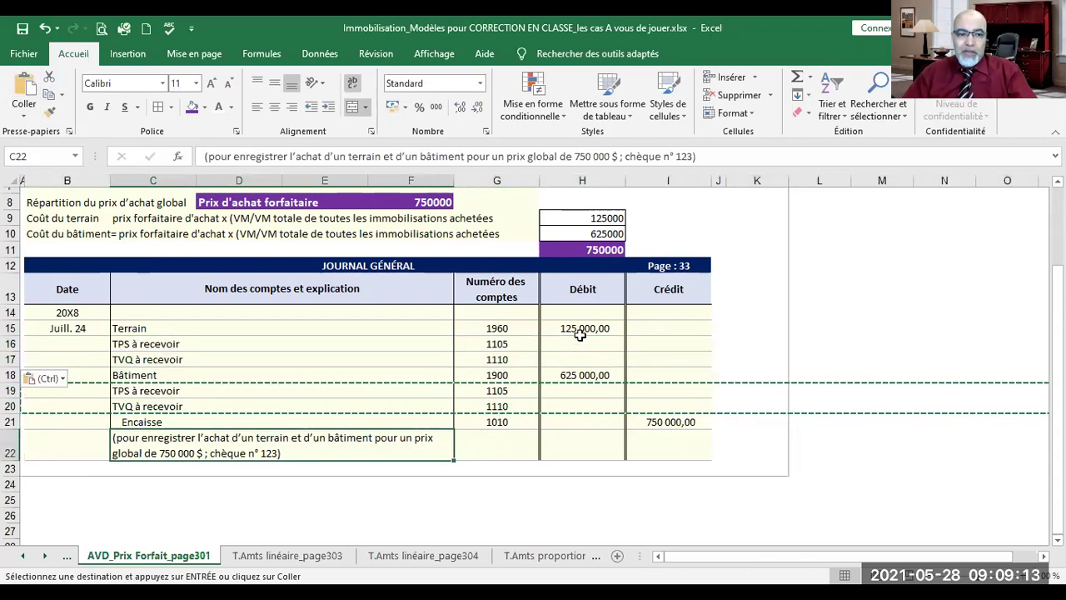
{"action": "left_click", "coordinate": [582, 333]}
{"action": "key", "text": "Escape"}
Calculate the TPS on the land in H16 with the formula =H15*5%.
{"action": "left_click", "coordinate": [586, 344]}
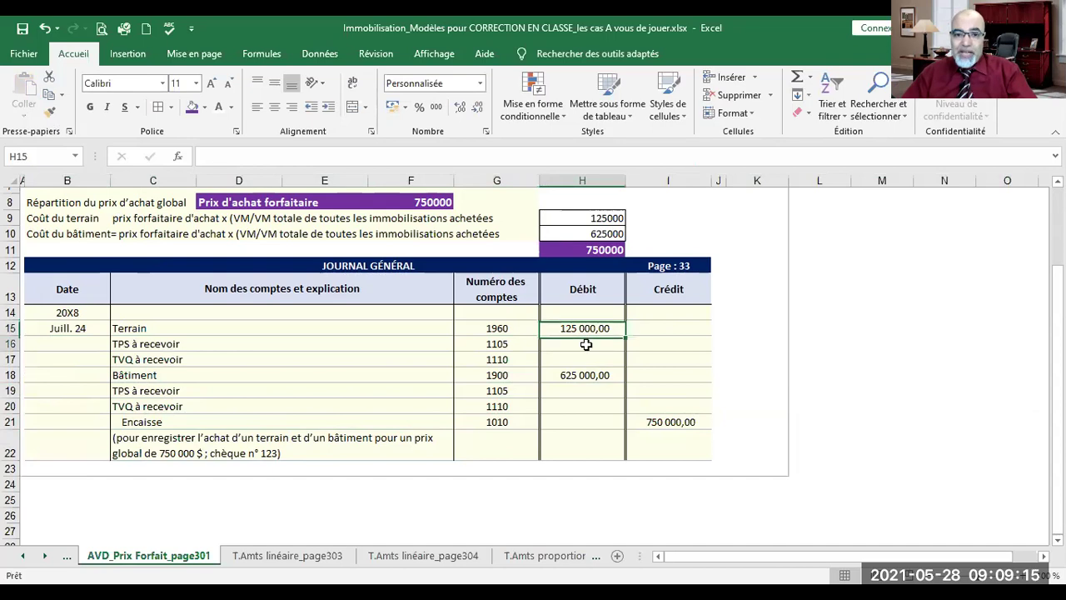
{"action": "type", "text": "="}
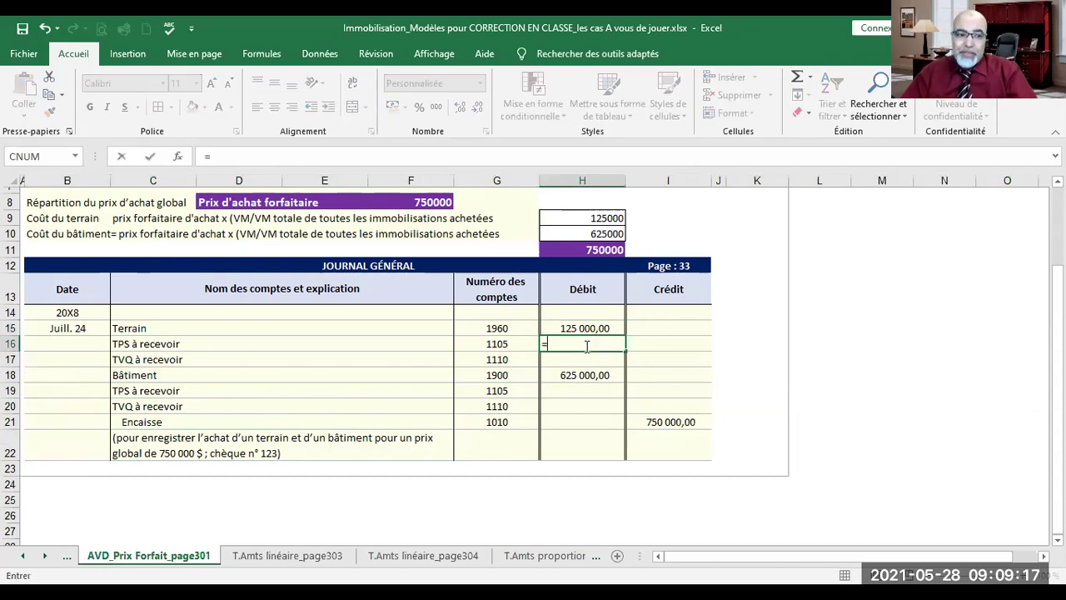
{"action": "left_click", "coordinate": [596, 328]}
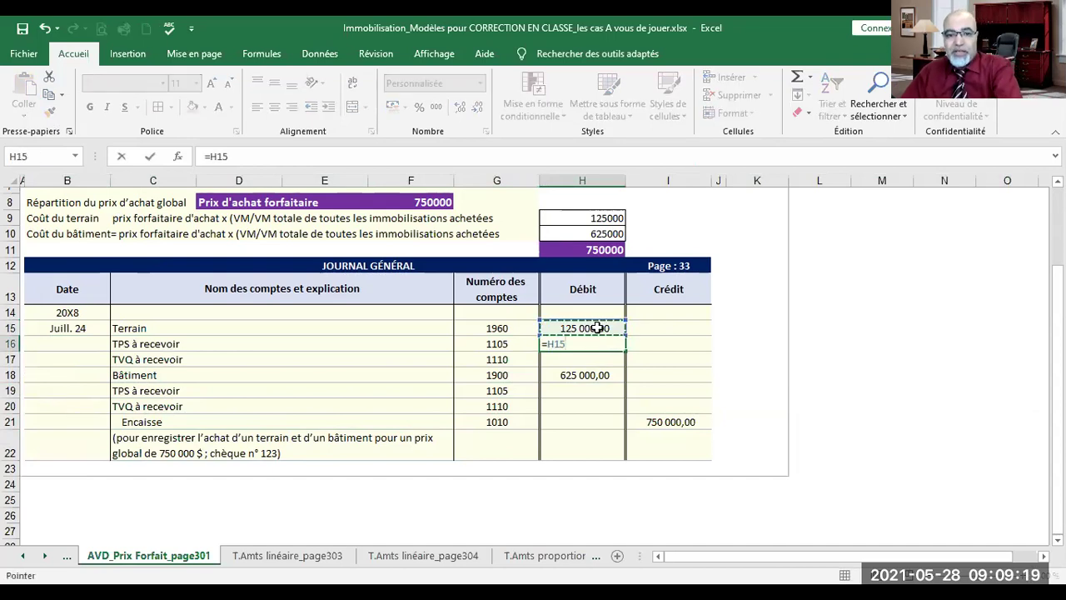
{"action": "type", "text": "*"}
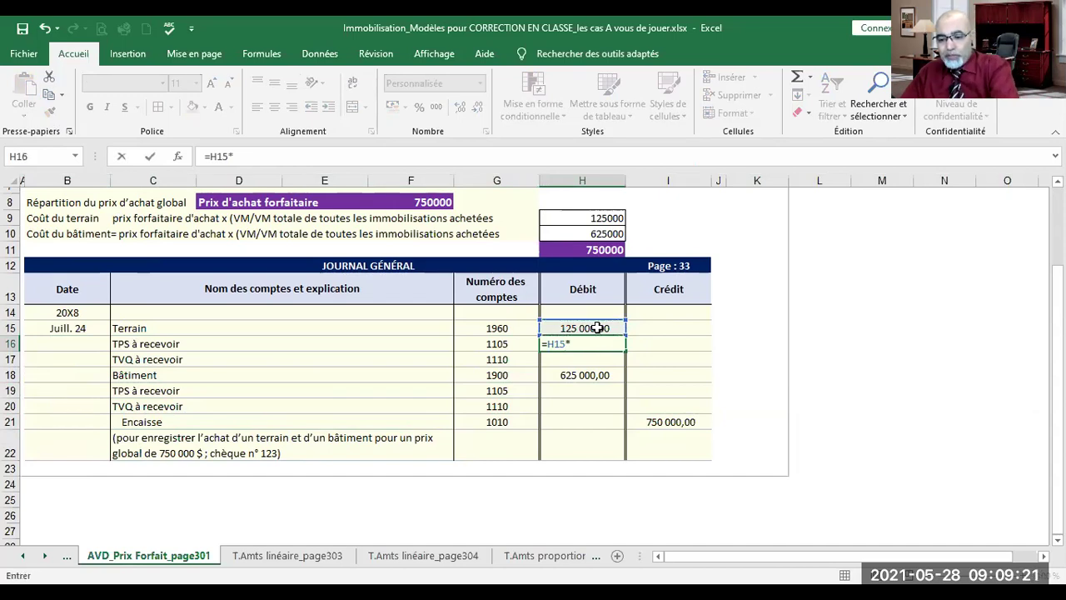
{"action": "type", "text": "5%"}
{"action": "key", "text": "Return"}
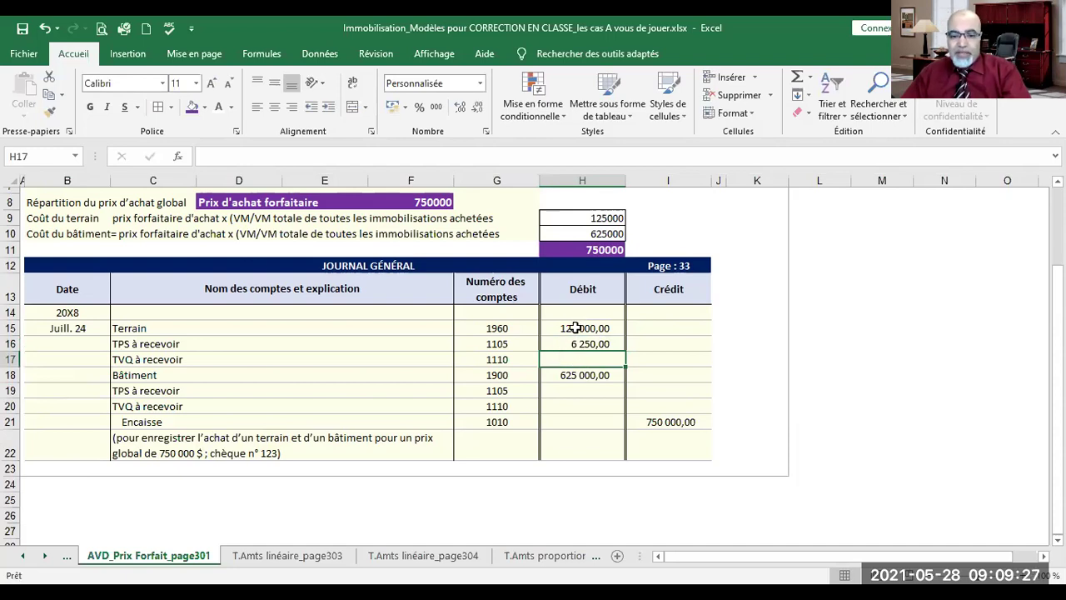
Calculate the TVQ on the land in H17 with the formula =H15*9,975%.
{"action": "type", "text": "="}
{"action": "left_click", "coordinate": [574, 328]}
{"action": "type", "text": "*9,"}
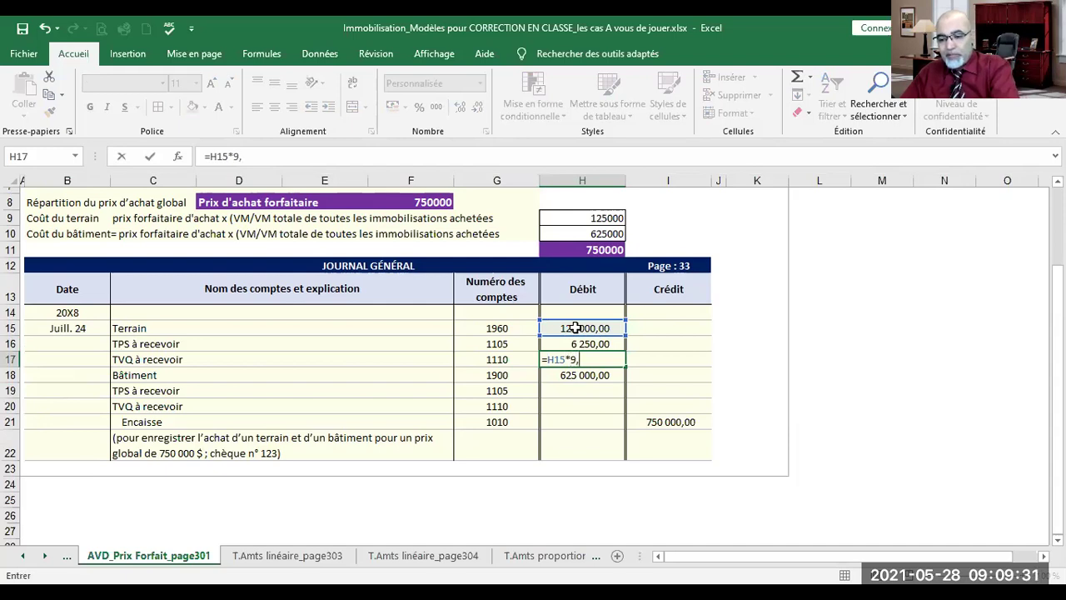
{"action": "type", "text": "975%"}
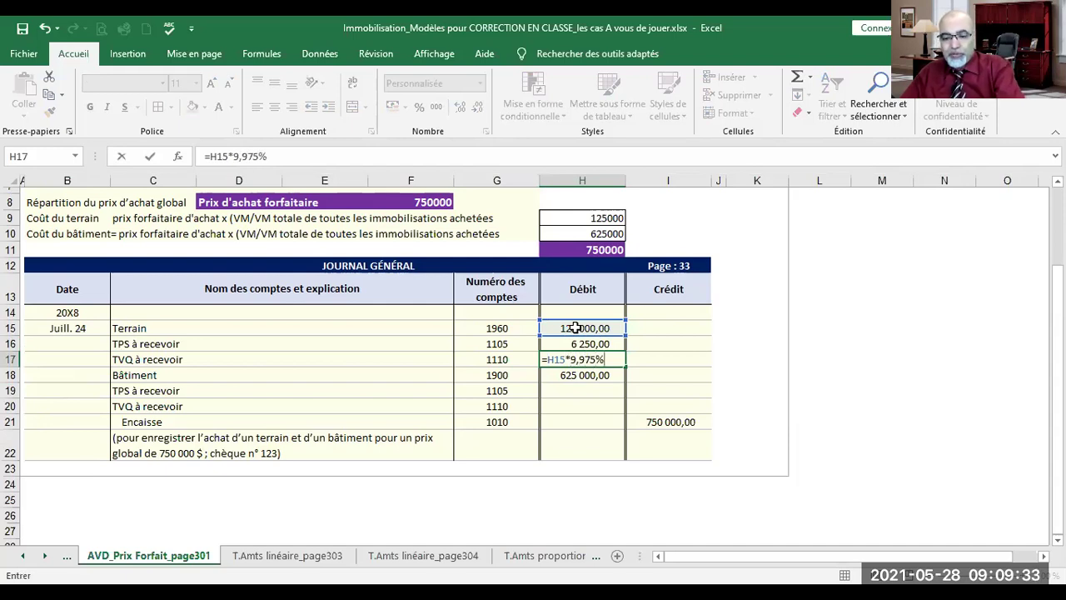
{"action": "key", "text": "Return"}
Calculate the TPS on the building in H19 with the formula =H18*5%.
{"action": "left_click", "coordinate": [582, 393]}
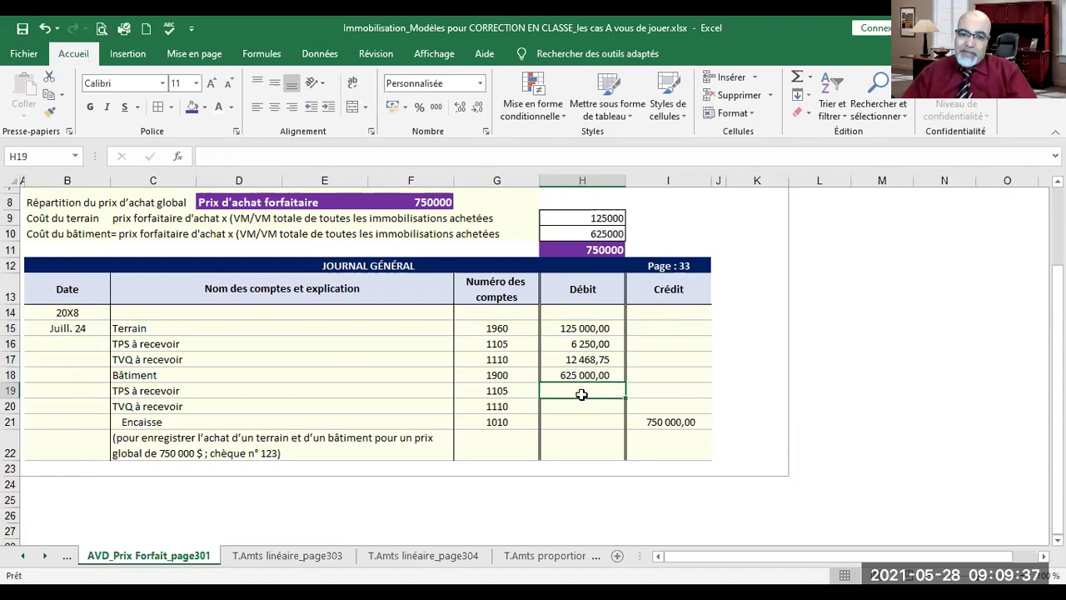
{"action": "type", "text": "="}
{"action": "left_click", "coordinate": [576, 375]}
{"action": "type", "text": "*"}
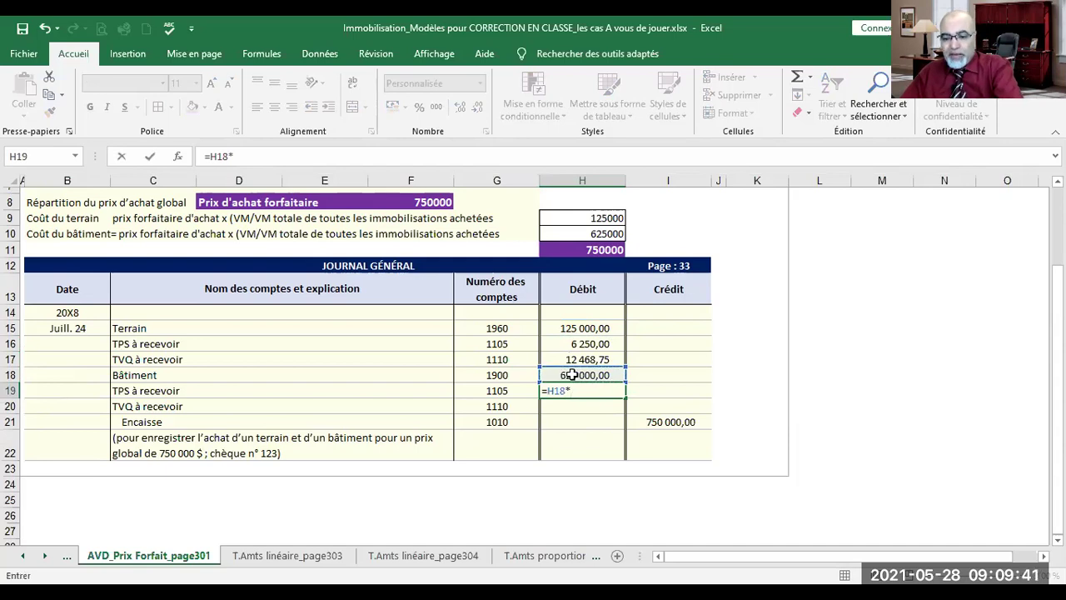
{"action": "type", "text": "5%"}
{"action": "key", "text": "Return"}
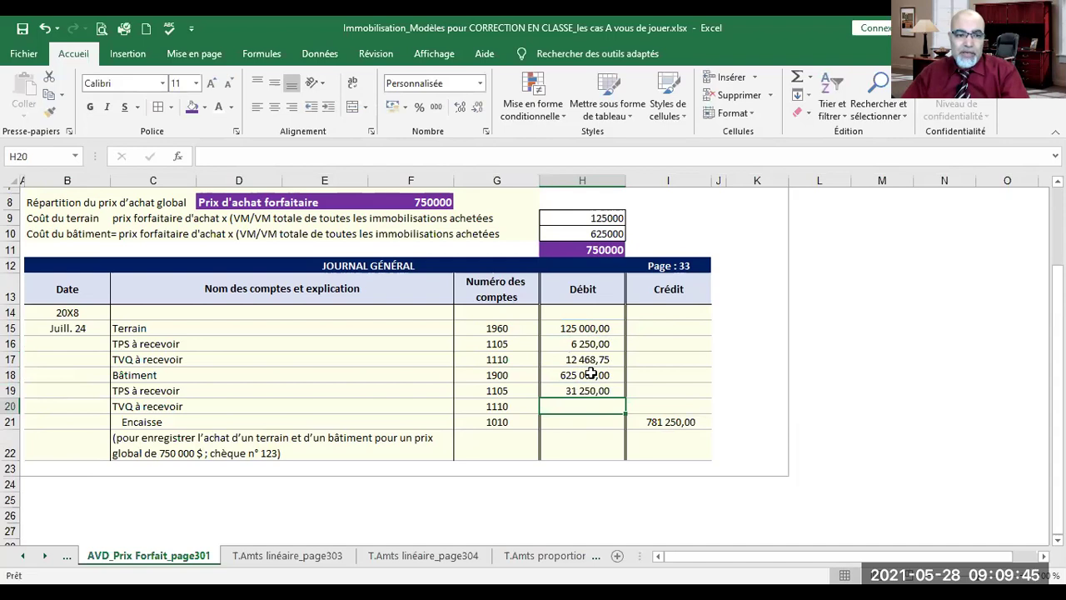
Calculate the TVQ on the building in H20 with the formula =H18*9,975%.
{"action": "type", "text": "="}
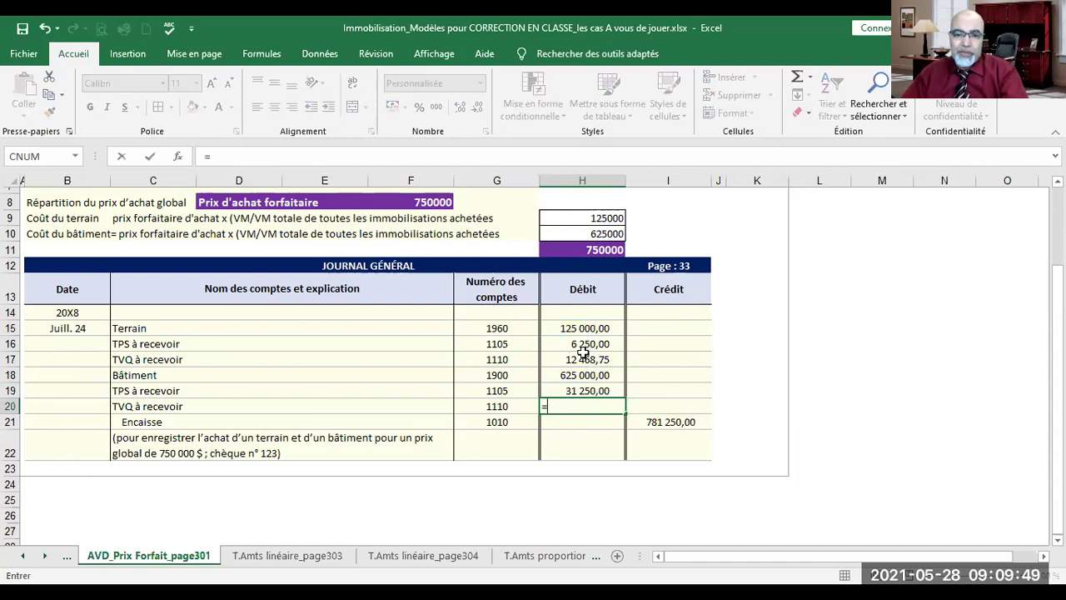
{"action": "left_click", "coordinate": [576, 376]}
{"action": "type", "text": "*"}
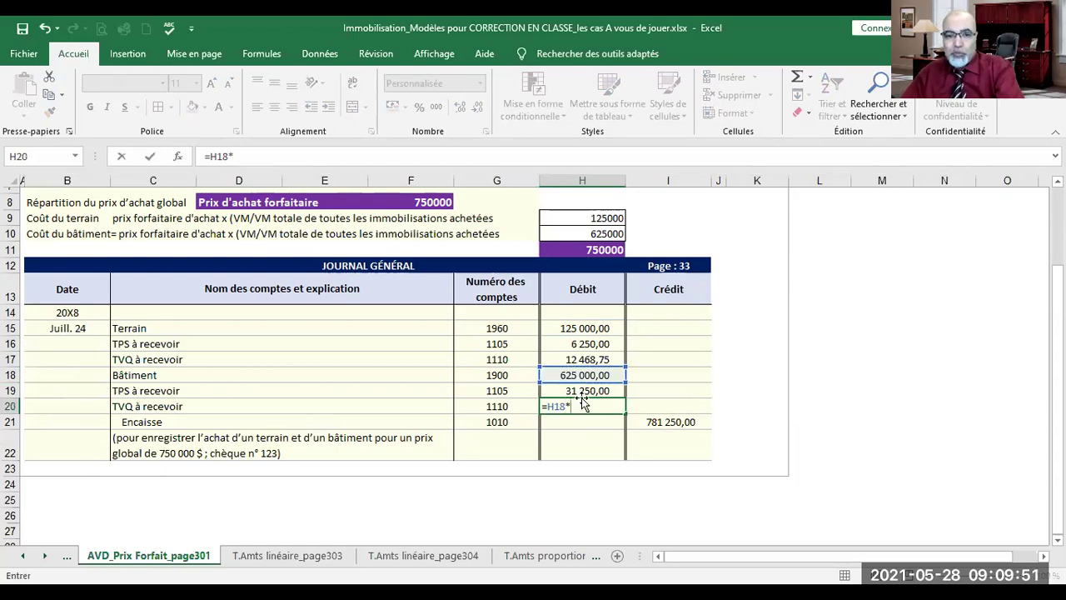
{"action": "type", "text": "9,975%"}
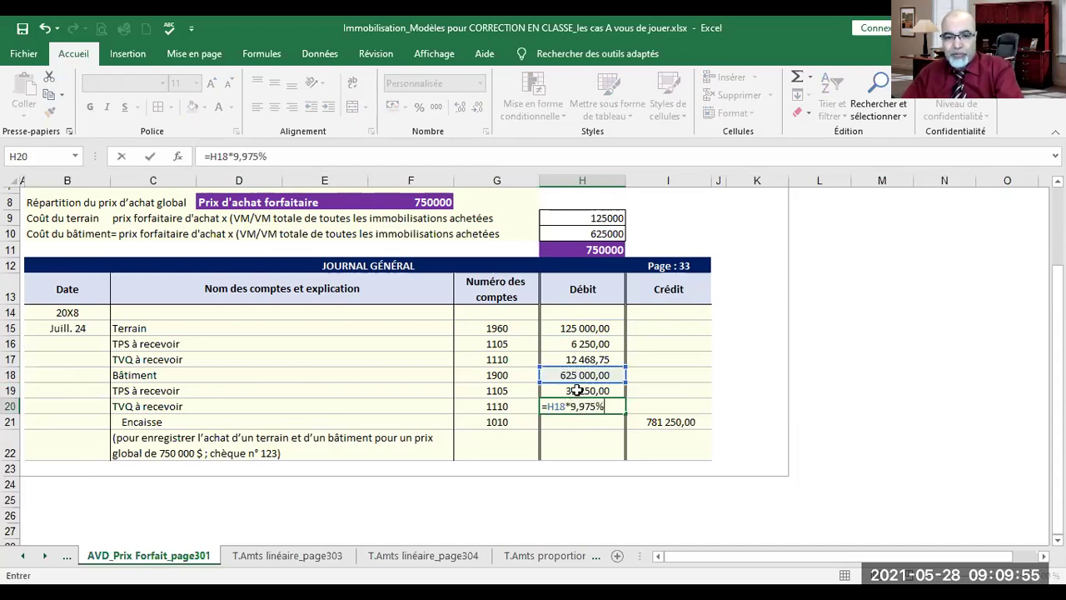
{"action": "key", "text": "Return"}
Check the combined TPS of the land and building by selecting H16 and H19 together.
{"action": "key", "text": "Up"}
{"action": "key", "text": "Up"}
{"action": "key", "text": "Up"}
{"action": "key", "text": "Up"}
{"action": "key", "text": "Up"}
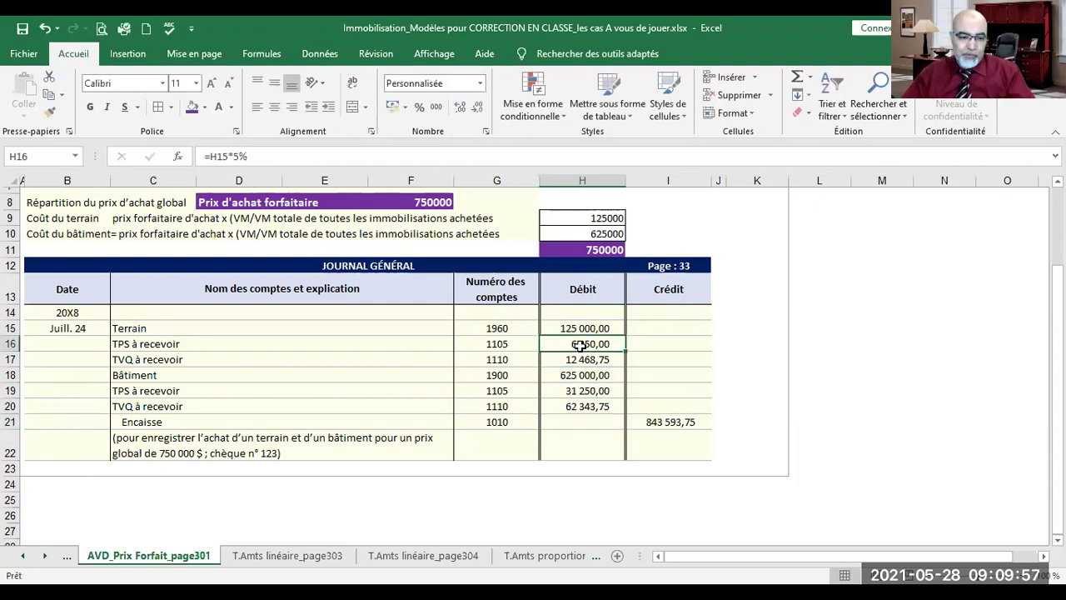
{"action": "left_click", "coordinate": [582, 358]}
{"action": "left_click", "coordinate": [574, 344]}
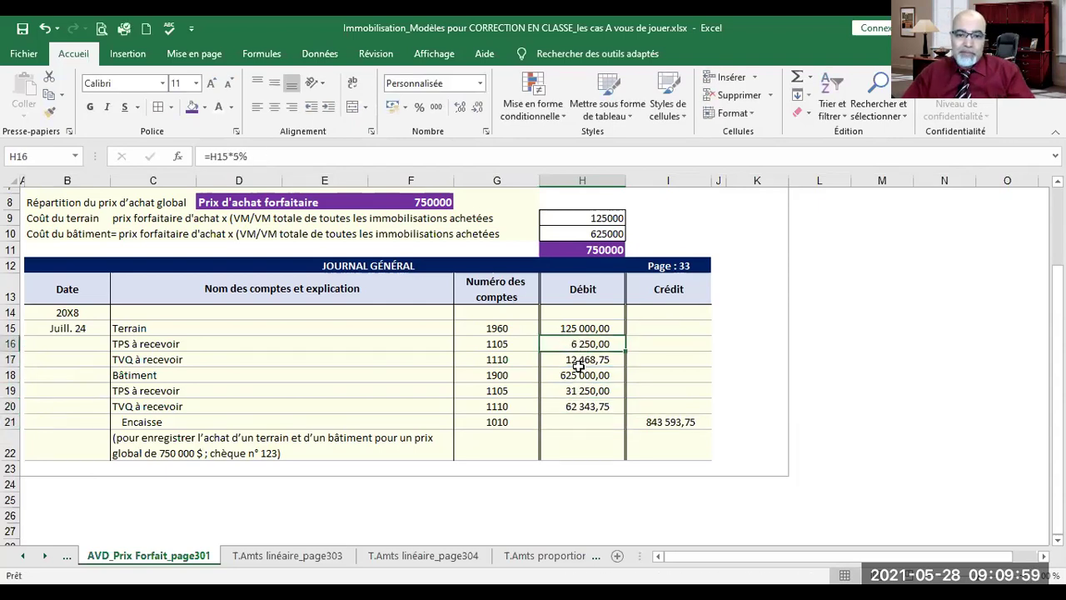
{"action": "left_click", "coordinate": [570, 391], "text": "ctrl"}
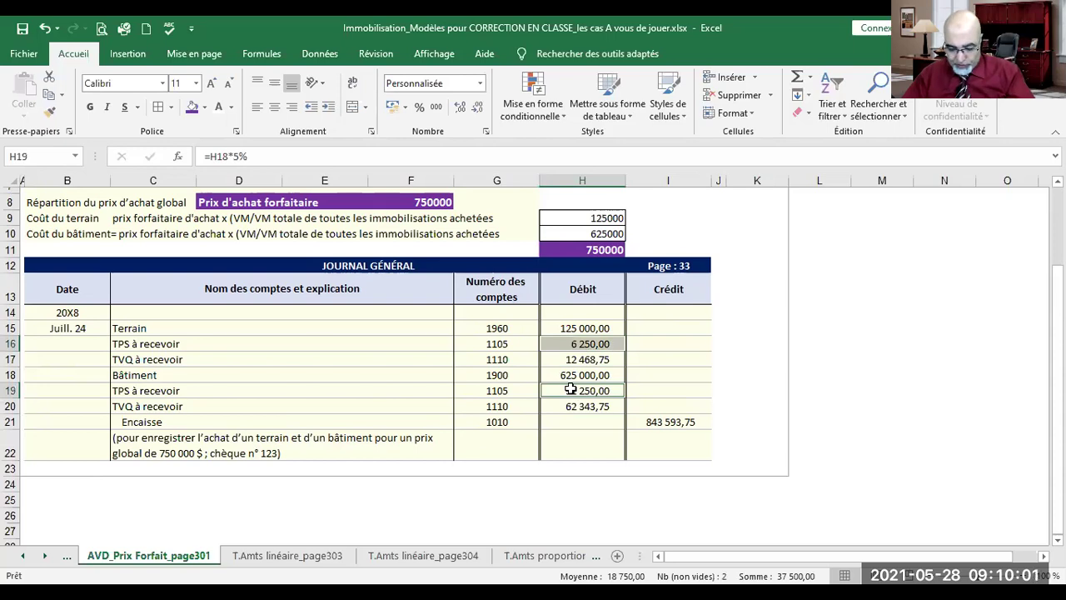
Replace the Encaisse credit formula in I21 with =SOMME(H15:H20) so it covers every debit line.
{"action": "left_click", "coordinate": [649, 422]}
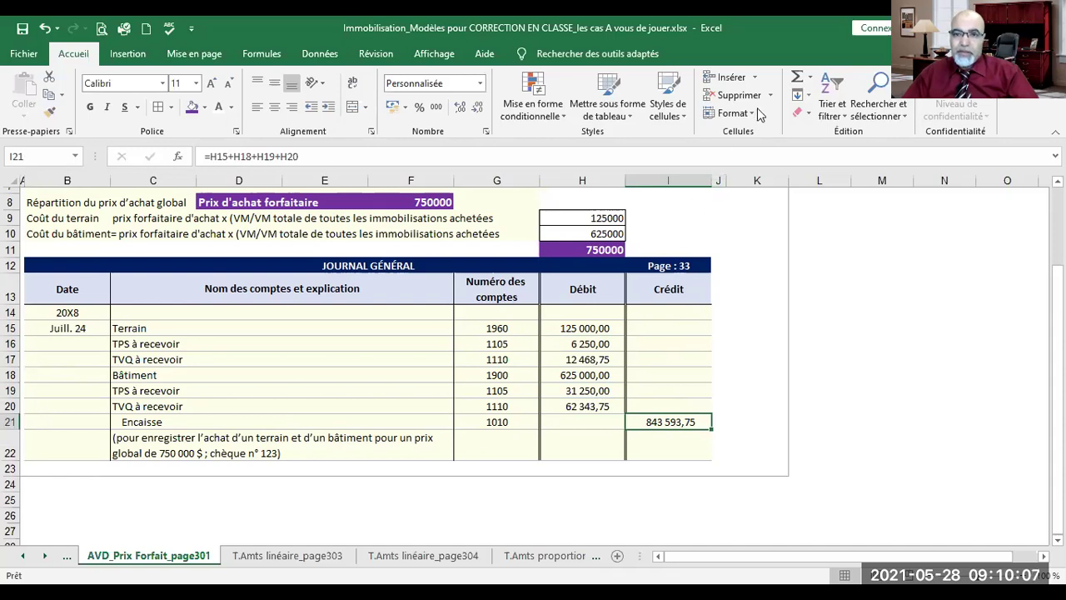
{"action": "left_click", "coordinate": [799, 78]}
{"action": "left_click", "coordinate": [584, 327]}
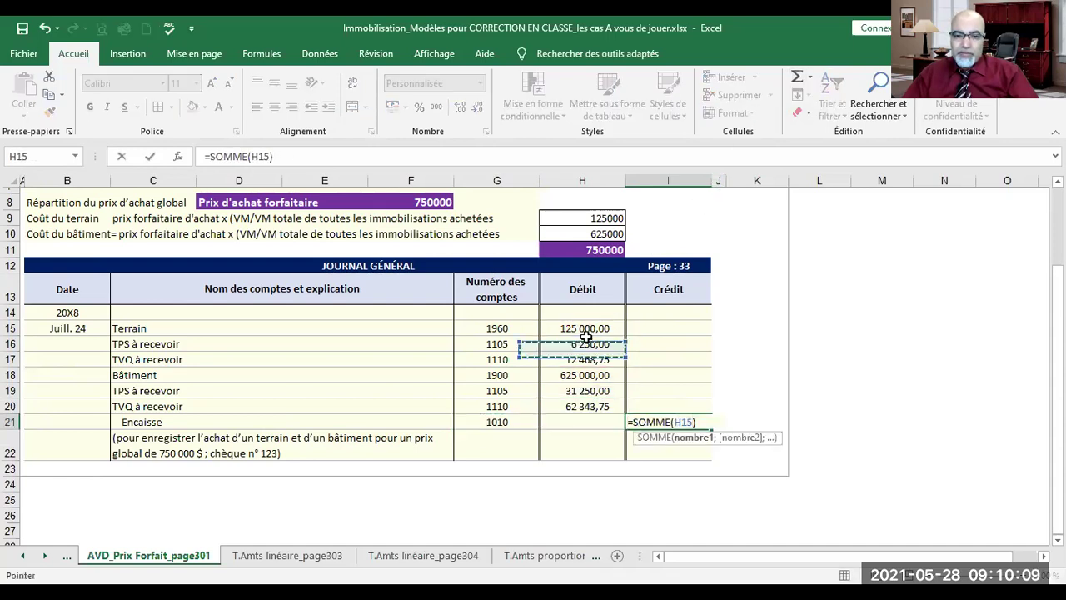
{"action": "left_click_drag", "start_coordinate": [718, 405], "coordinate": [721, 399]}
{"action": "key", "text": "Return"}
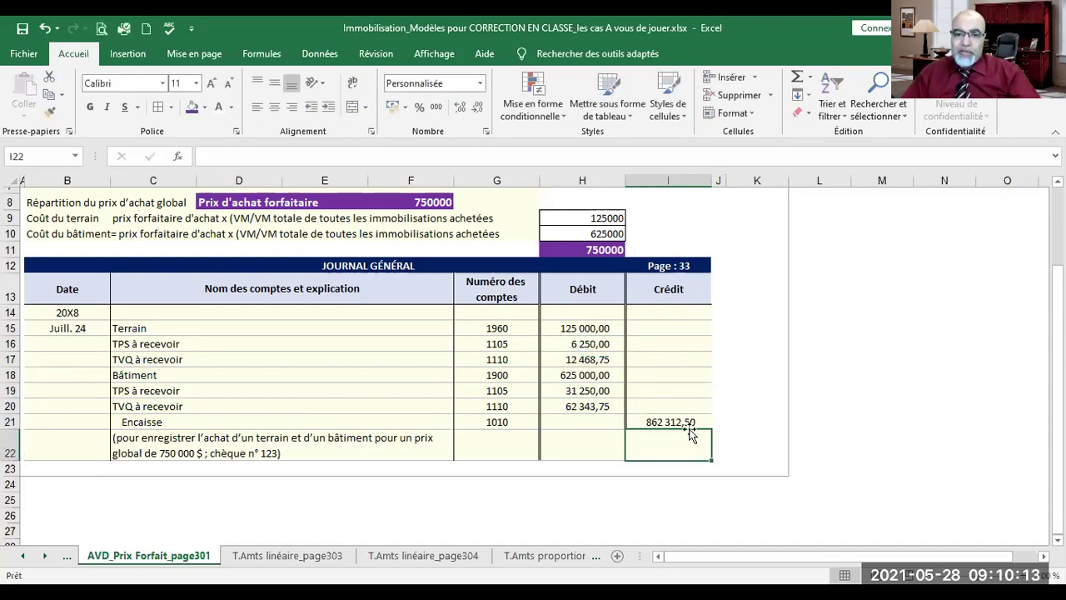
{"action": "left_click", "coordinate": [694, 420]}
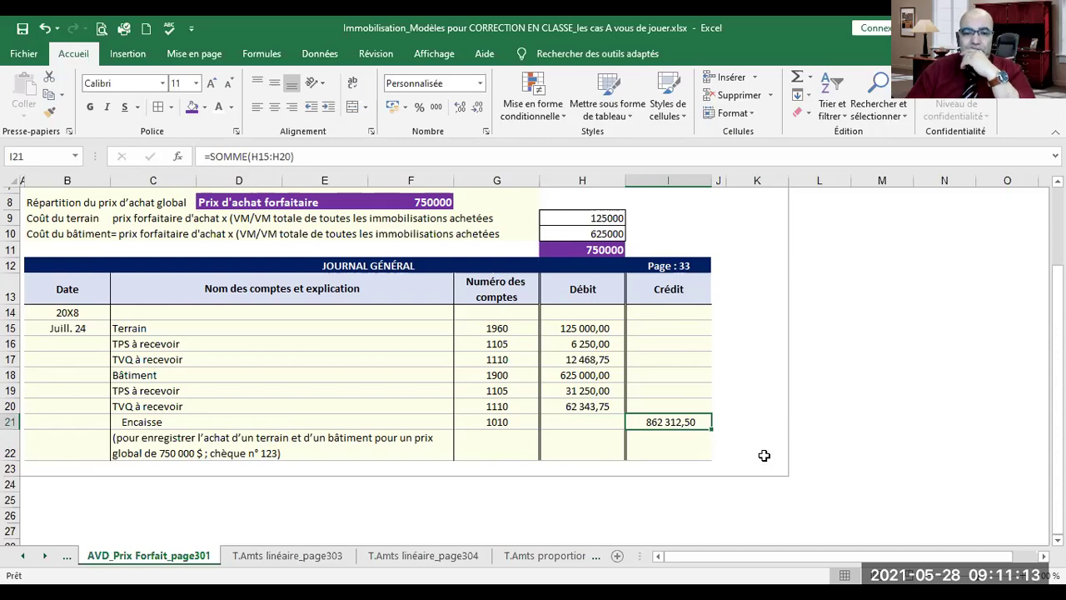
{"action": "left_click", "coordinate": [895, 446]}
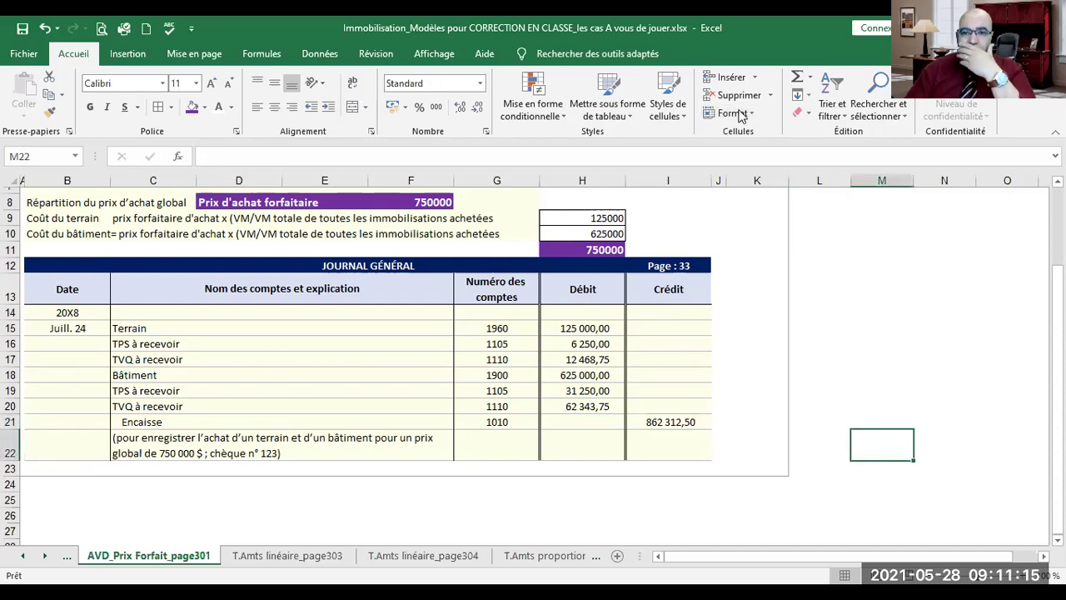